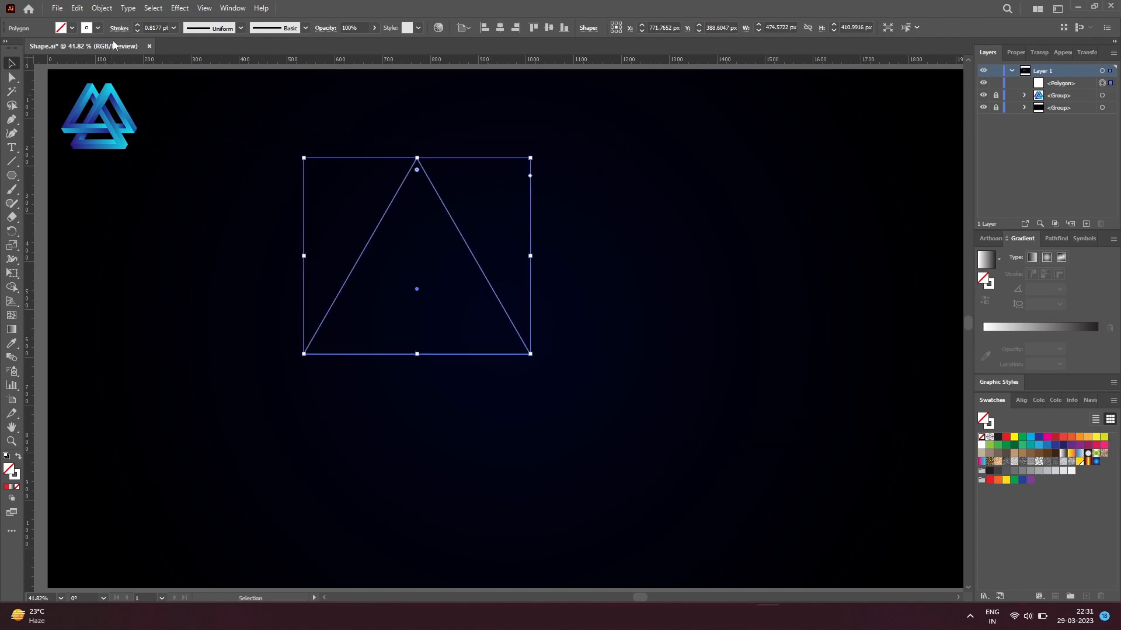
pyautogui.click(81, 10)
pyautogui.click(110, 51)
pyautogui.hotkey('ctrl', 'z')
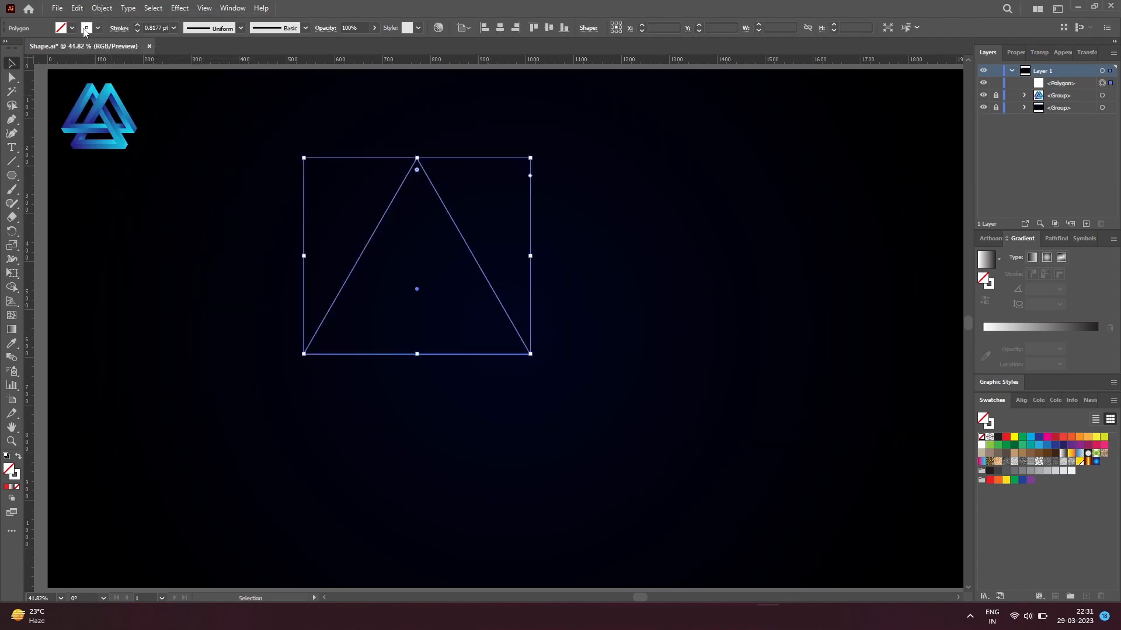
# Step: Copy and paste the triangle, then place the duplicate level with the original and slightly to its right
pyautogui.click(77, 8)
pyautogui.click(108, 66)
pyautogui.click(76, 9)
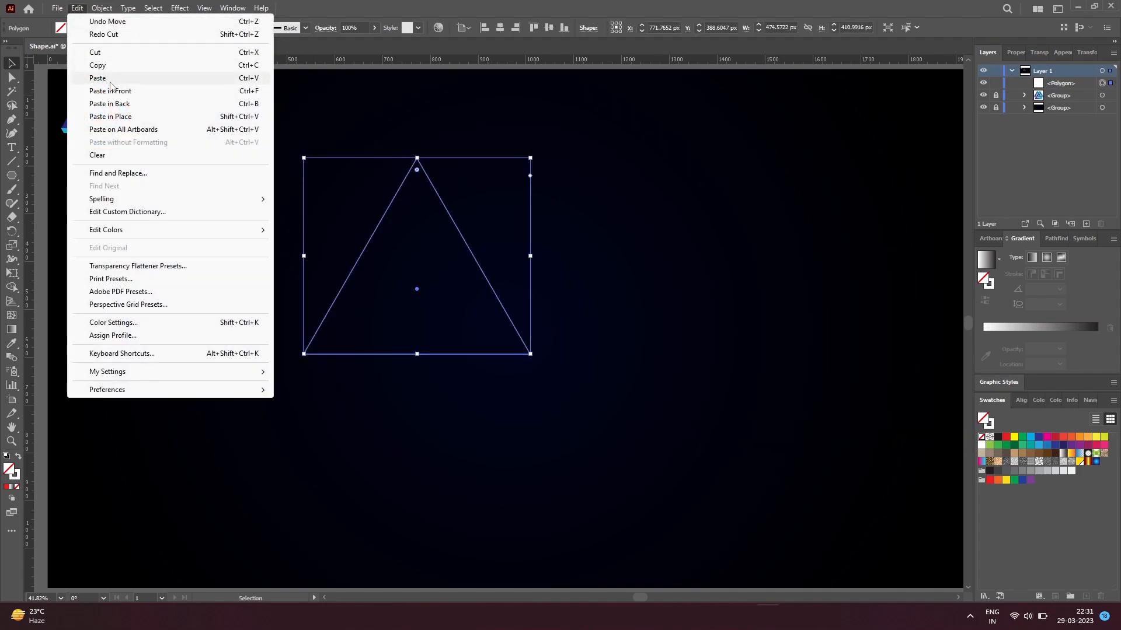
pyautogui.click(109, 79)
pyautogui.moveTo(552, 325); pyautogui.dragTo(489, 252)
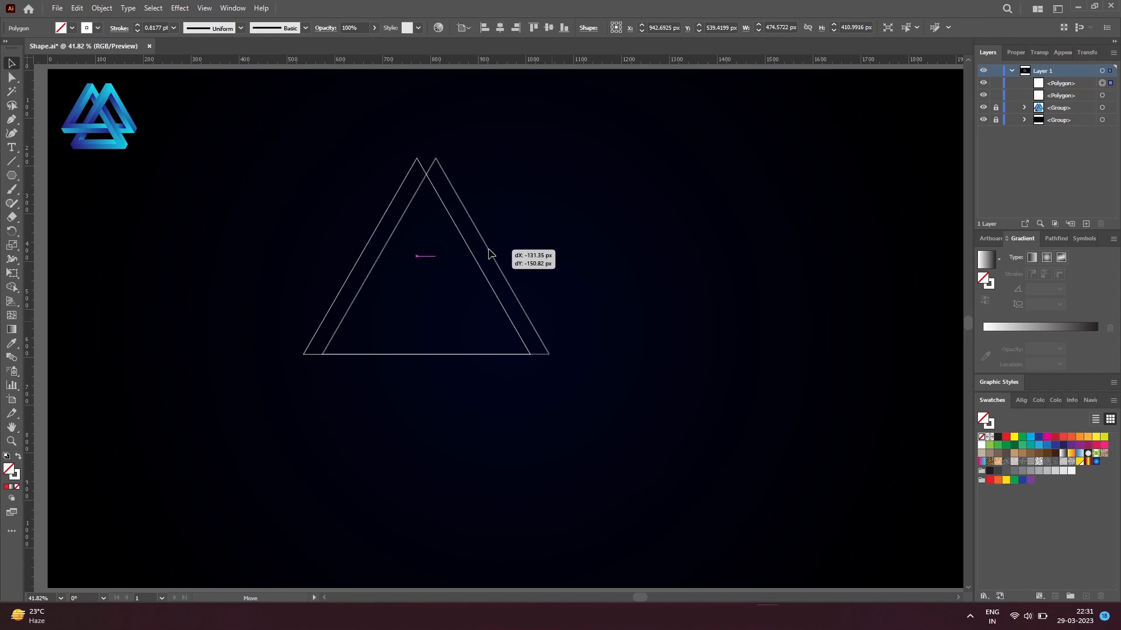
pyautogui.moveTo(488, 251); pyautogui.dragTo(488, 251)
# Step: Duplicate the triangle again and place this copy slightly lower, centred between the first two
pyautogui.click(527, 362)
pyautogui.moveTo(539, 354); pyautogui.dragTo(531, 374)
pyautogui.click(538, 441)
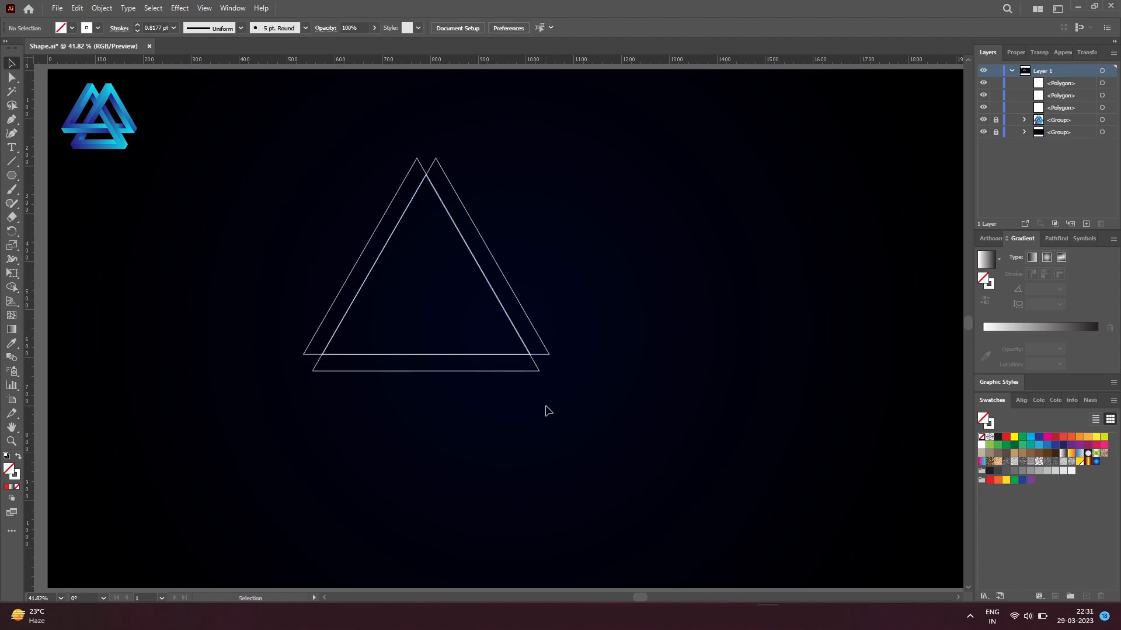
# Step: Check in outline view that the lower triangle meets the crossings of the upper two, adjust its alignment, and return to preview
pyautogui.hotkey('ctrl', 'y')
pyautogui.press('z')
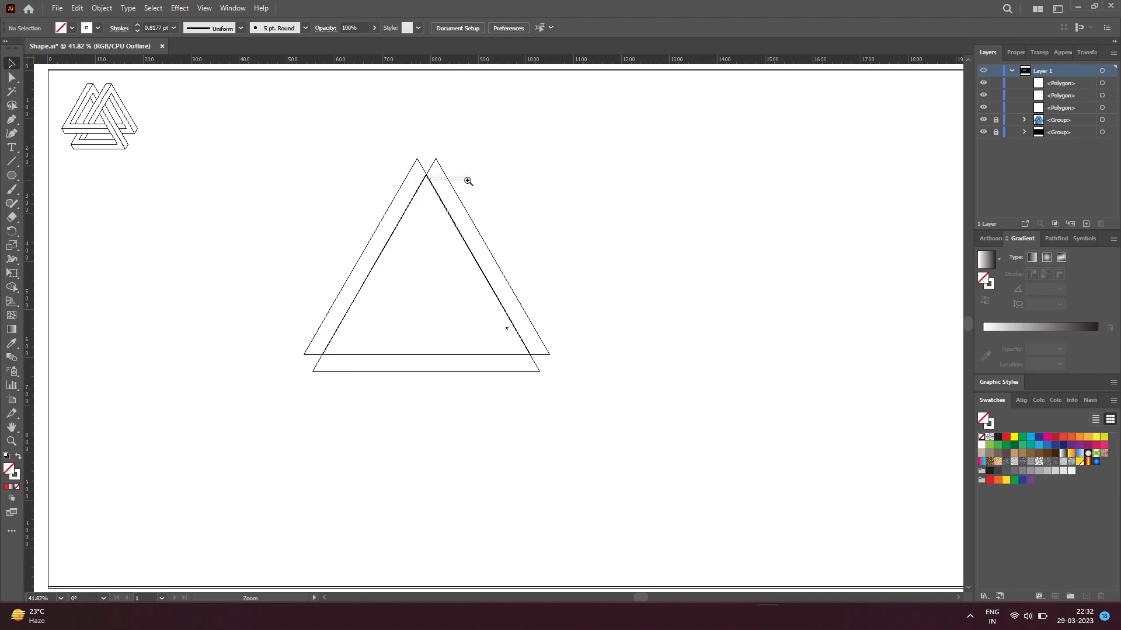
pyautogui.moveTo(468, 181); pyautogui.dragTo(467, 180)
pyautogui.moveTo(298, 219); pyautogui.dragTo(697, 356)
pyautogui.moveTo(341, 397); pyautogui.dragTo(352, 387)
pyautogui.keyDown('ctrl'); pyautogui.keyDown('alt'); pyautogui.click(400, 370); pyautogui.keyUp('alt'); pyautogui.keyUp('ctrl')
pyautogui.keyDown('ctrl'); pyautogui.keyDown('alt'); pyautogui.click(436, 368); pyautogui.keyUp('alt'); pyautogui.keyUp('ctrl')
pyautogui.keyDown('ctrl'); pyautogui.keyDown('alt'); pyautogui.click(485, 352); pyautogui.keyUp('alt'); pyautogui.keyUp('ctrl')
pyautogui.keyDown('ctrl'); pyautogui.keyDown('alt'); pyautogui.click(497, 350); pyautogui.keyUp('alt'); pyautogui.keyUp('ctrl')
pyautogui.keyDown('ctrl'); pyautogui.keyDown('alt'); pyautogui.click(507, 348); pyautogui.keyUp('alt'); pyautogui.keyUp('ctrl')
pyautogui.keyDown('ctrl'); pyautogui.keyDown('alt'); pyautogui.click(508, 348); pyautogui.keyUp('alt'); pyautogui.keyUp('ctrl')
pyautogui.keyDown('ctrl'); pyautogui.keyDown('alt'); pyautogui.click(509, 346); pyautogui.keyUp('alt'); pyautogui.keyUp('ctrl')
pyautogui.keyDown('ctrl'); pyautogui.keyDown('alt'); pyautogui.click(509, 347); pyautogui.keyUp('alt'); pyautogui.keyUp('ctrl')
pyautogui.keyDown('ctrl'); pyautogui.keyDown('alt'); pyautogui.click(508, 346); pyautogui.keyUp('alt'); pyautogui.keyUp('ctrl')
pyautogui.scroll(-2, 507, 345)
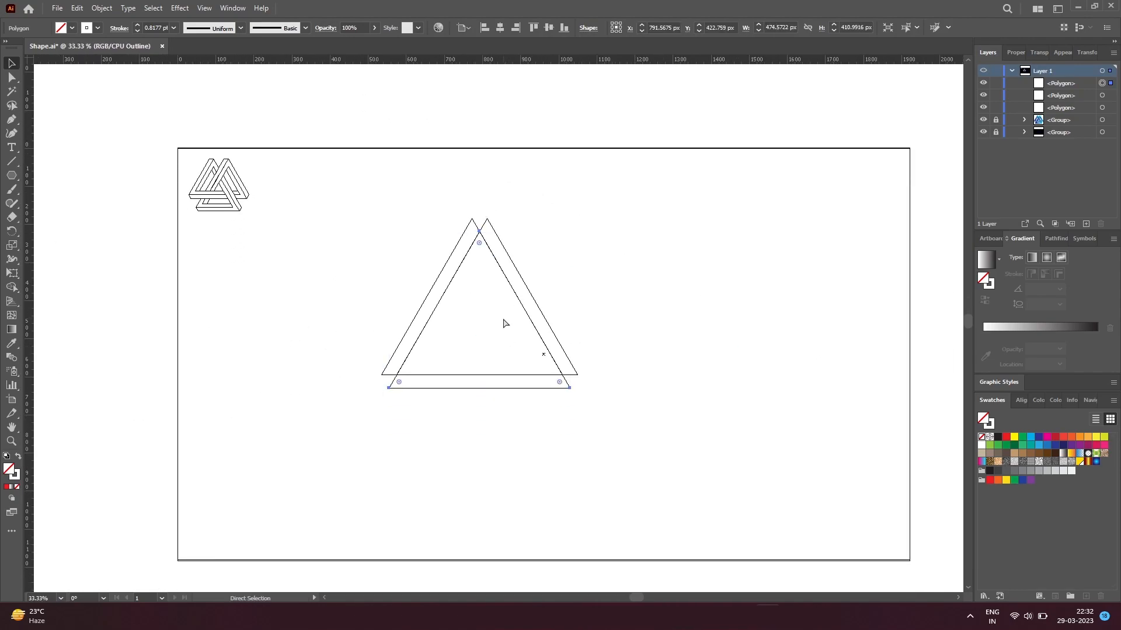
pyautogui.hotkey('ctrl', 'y')
pyautogui.scroll(3, 504, 321)
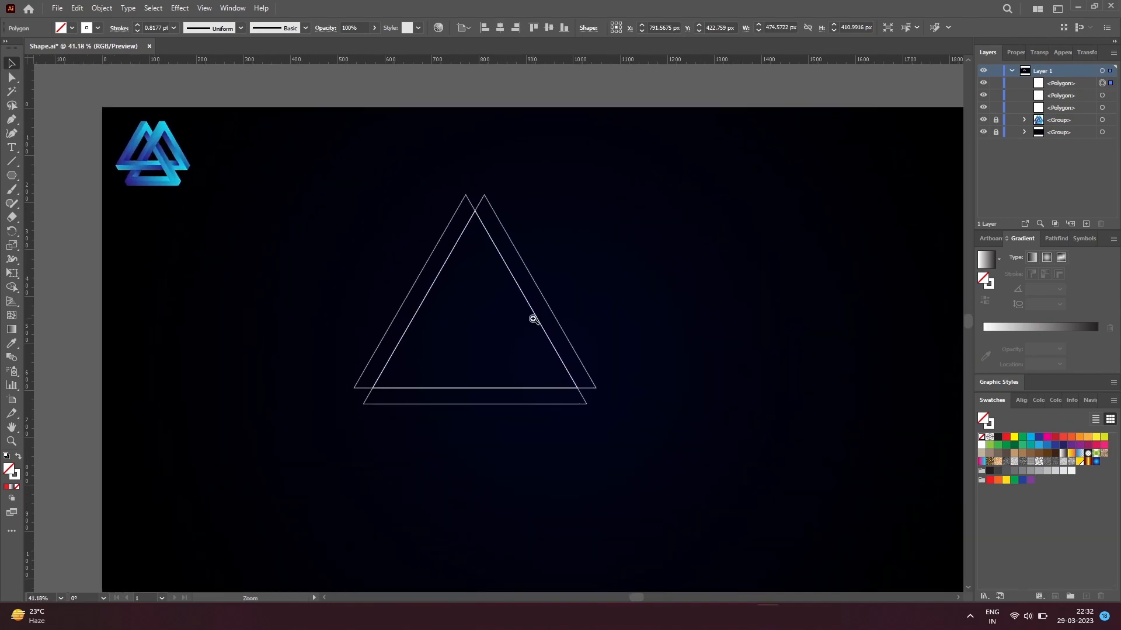
pyautogui.moveTo(481, 326); pyautogui.dragTo(467, 320)
pyautogui.click(525, 408)
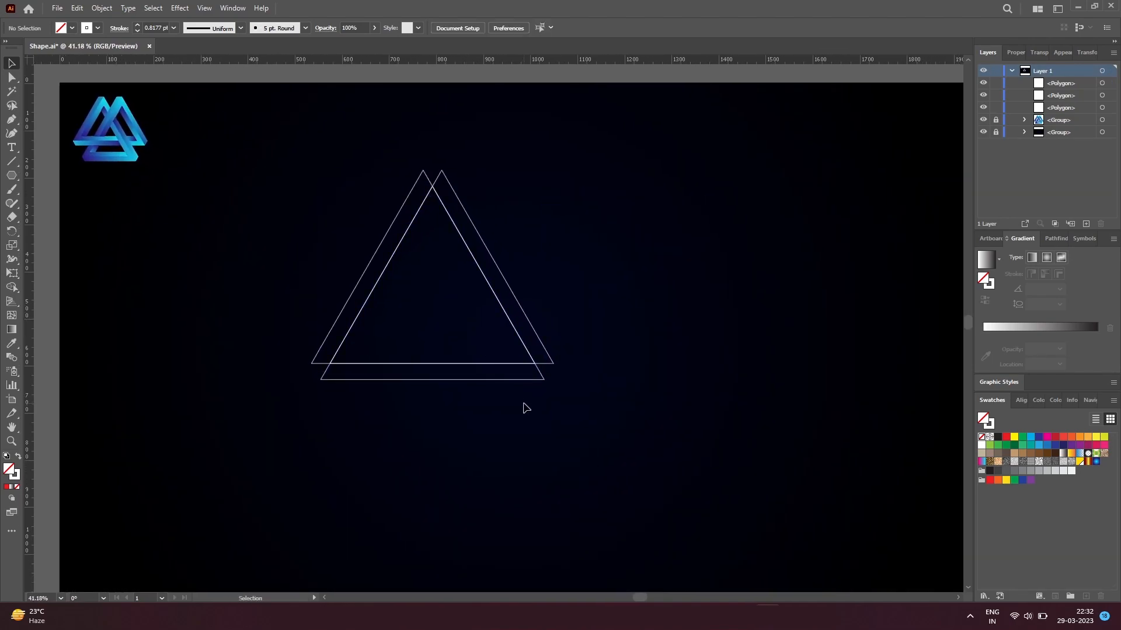
# Step: Copy the right-hand edges of all three triangles, paste them, and shift the pasted lines inward parallel to the right side
pyautogui.press('a')
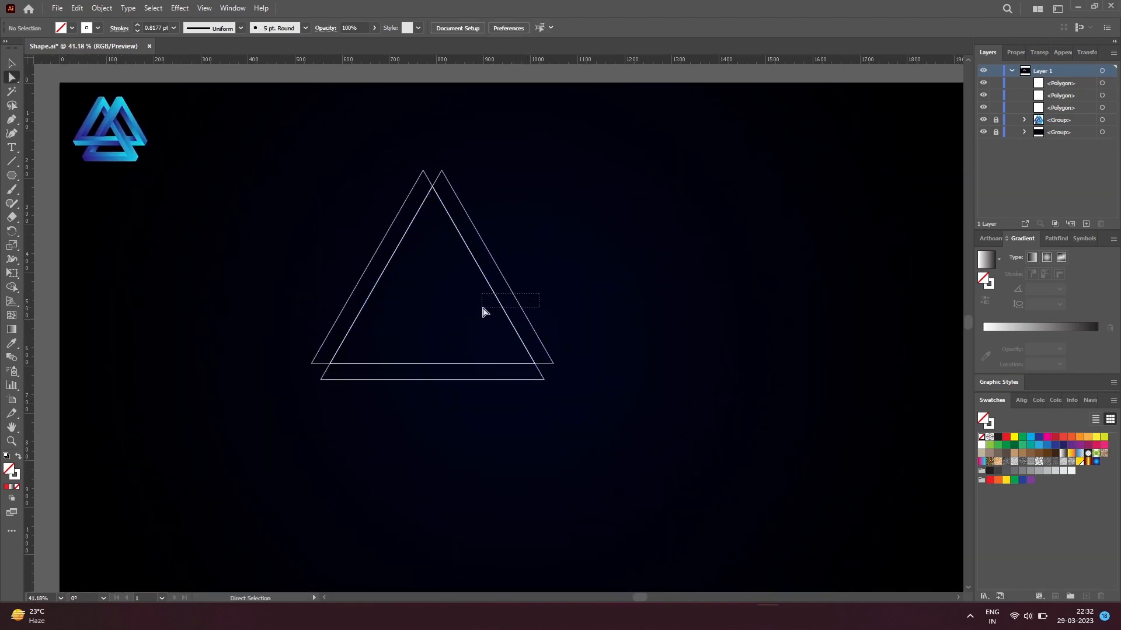
pyautogui.hotkey('ctrl', 'a')
pyautogui.hotkey('ctrl', 'c')
pyautogui.hotkey('ctrl', 'v')
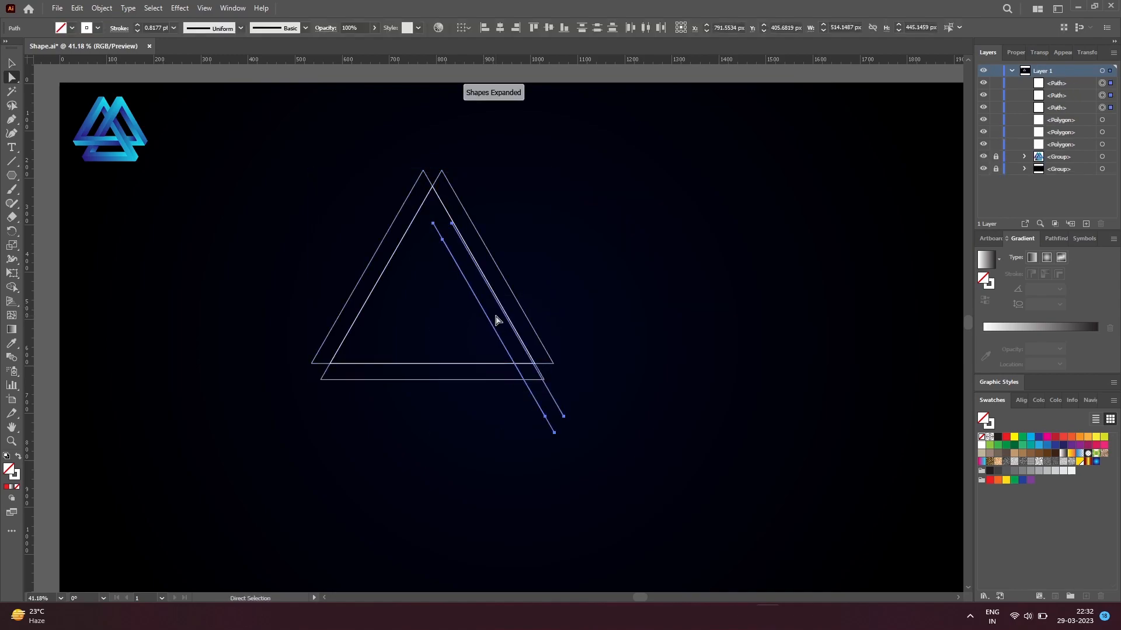
pyautogui.press('v')
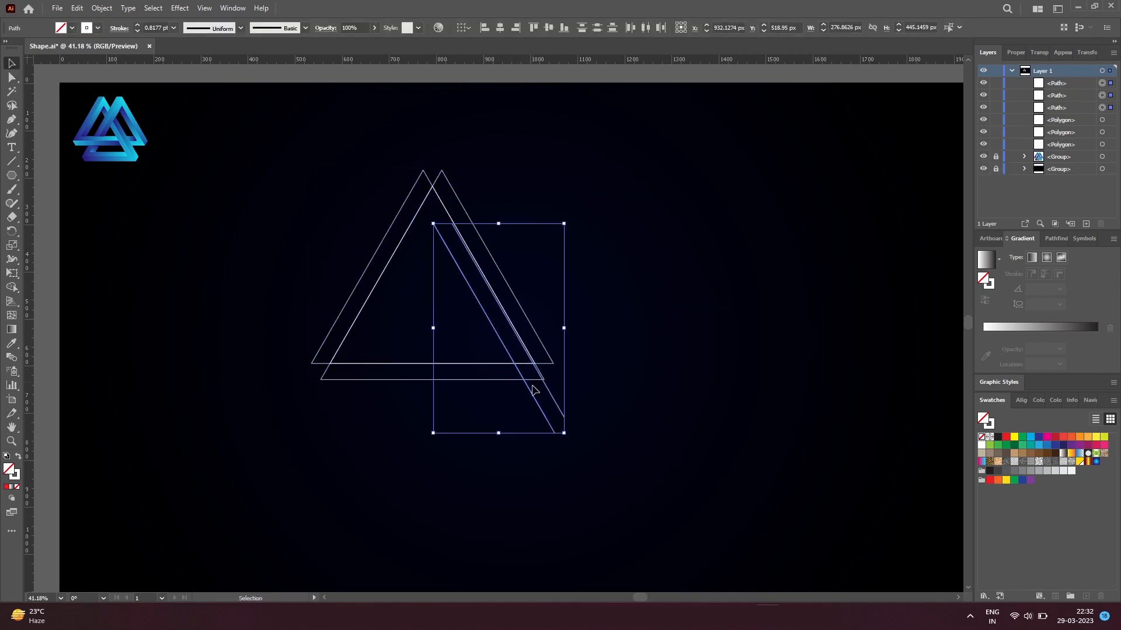
pyautogui.moveTo(532, 397); pyautogui.dragTo(507, 350)
# Step: Delete the two surplus pasted lines, keeping only the innermost one
pyautogui.click(527, 402)
pyautogui.click(516, 335)
pyautogui.press('Delete')
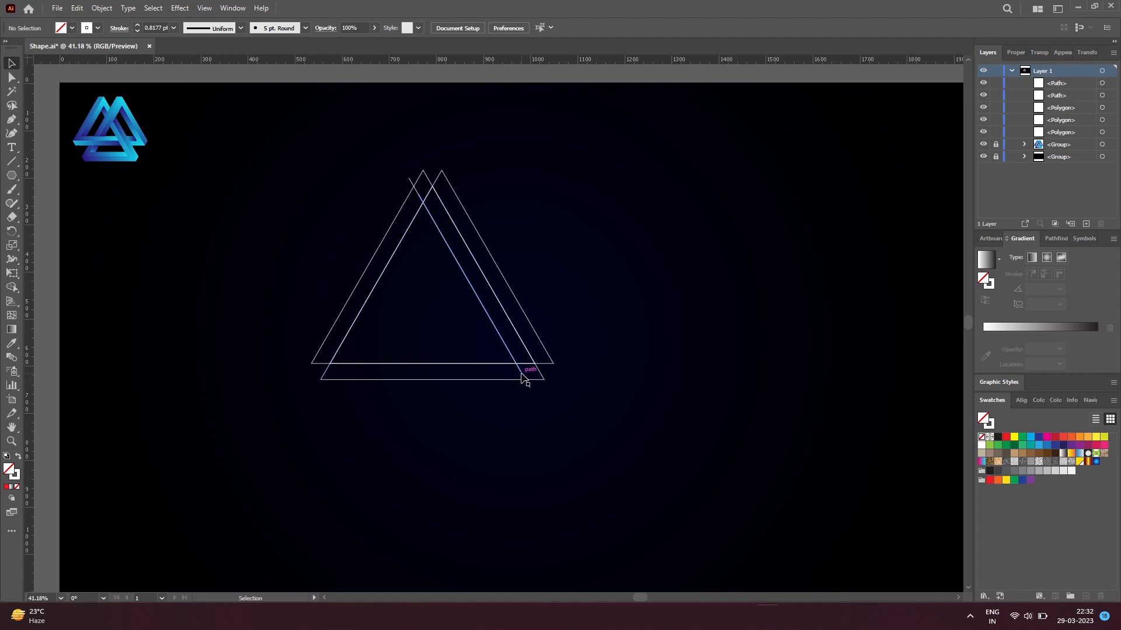
pyautogui.click(526, 378)
pyautogui.press('Delete')
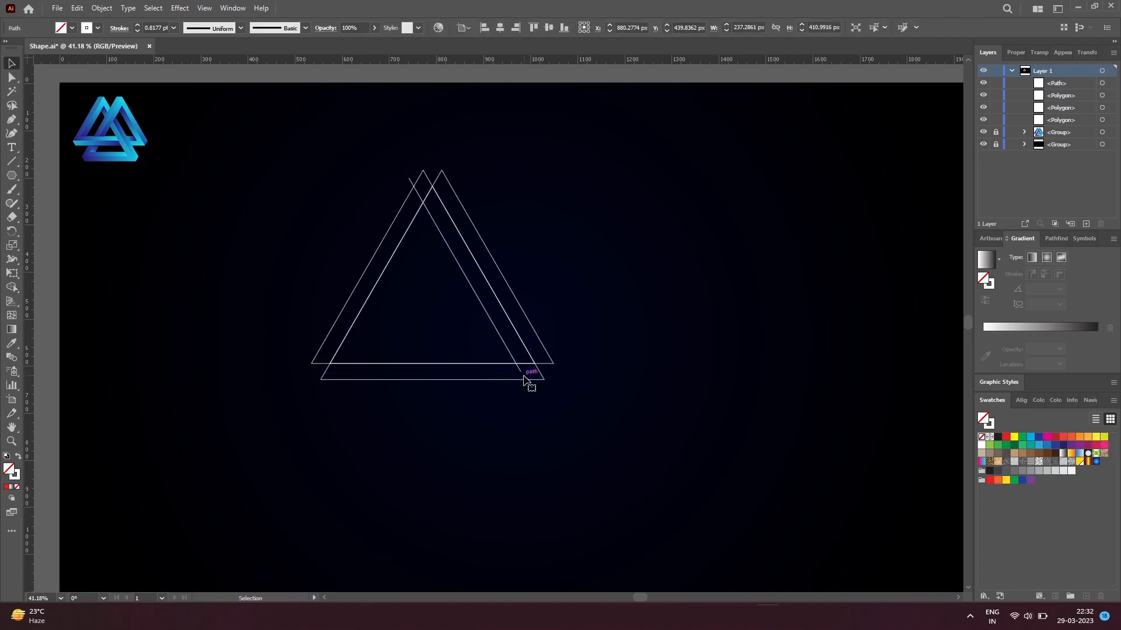
# Step: Shorten the inner diagonal line so its lower end meets the upper base line and its upper end meets the left inner edge
pyautogui.press('a')
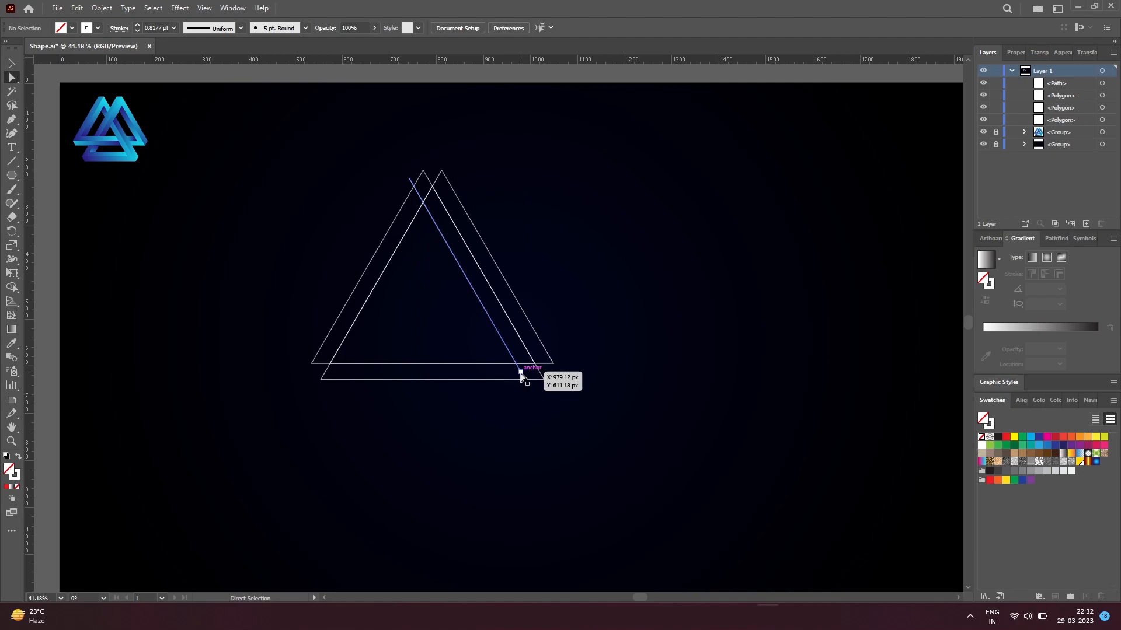
pyautogui.click(521, 372)
pyautogui.moveTo(520, 372); pyautogui.dragTo(515, 368)
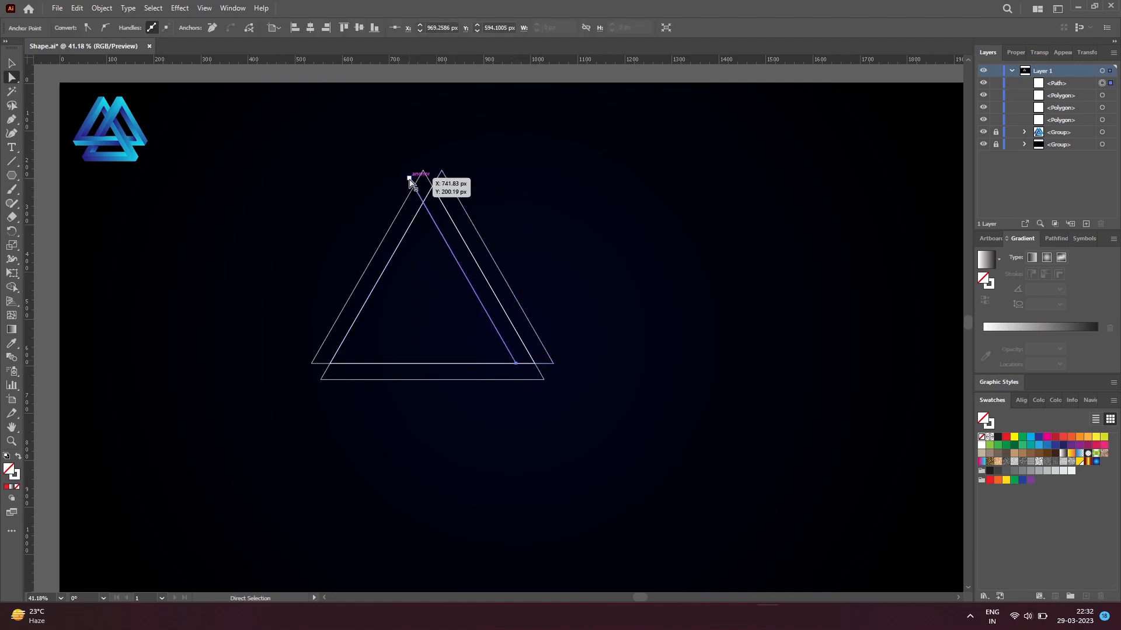
pyautogui.moveTo(409, 179); pyautogui.dragTo(423, 204)
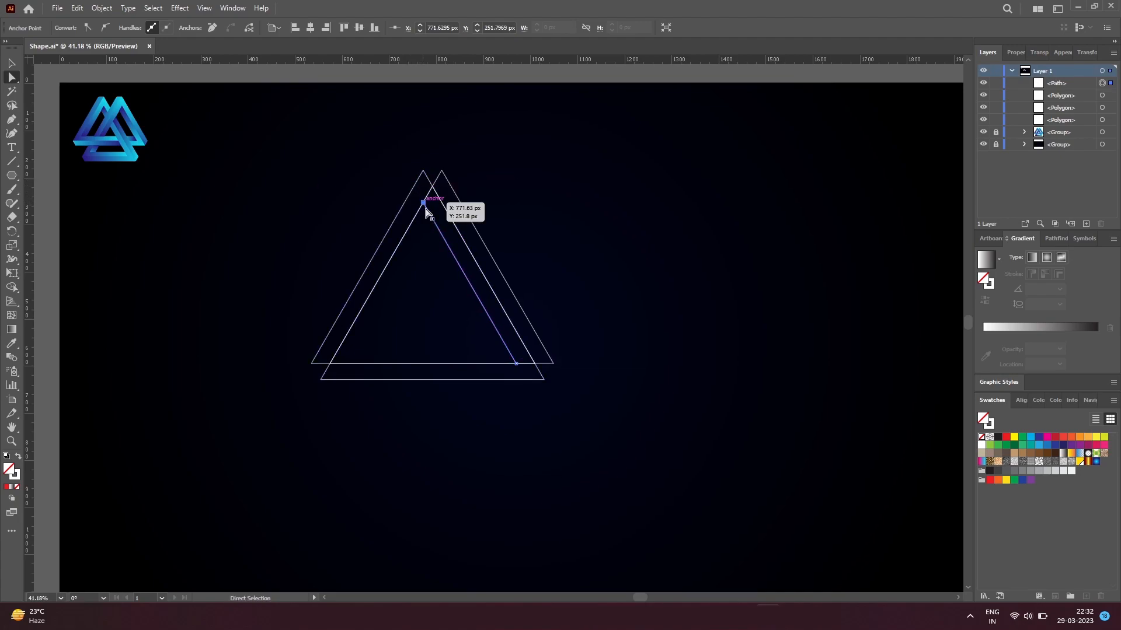
# Step: Reflect a copy of the inner diagonal line across the vertical axis and place it parallel inside the left edge
pyautogui.press('v')
pyautogui.click(468, 288)
pyautogui.rightClick(476, 296)
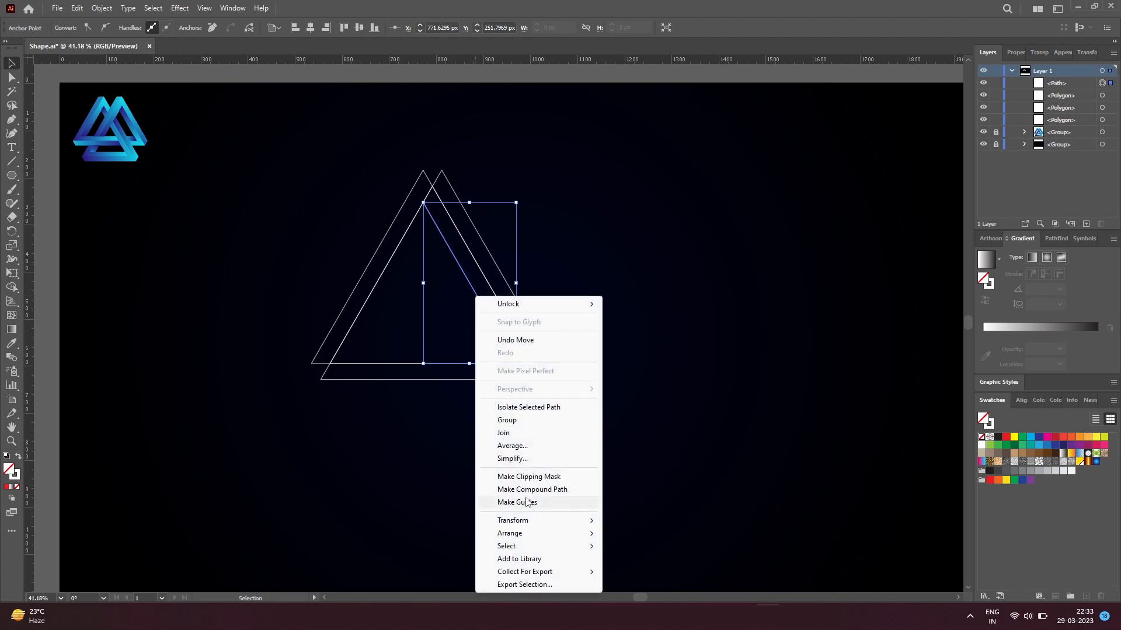
pyautogui.moveTo(525, 520)
pyautogui.click(636, 459)
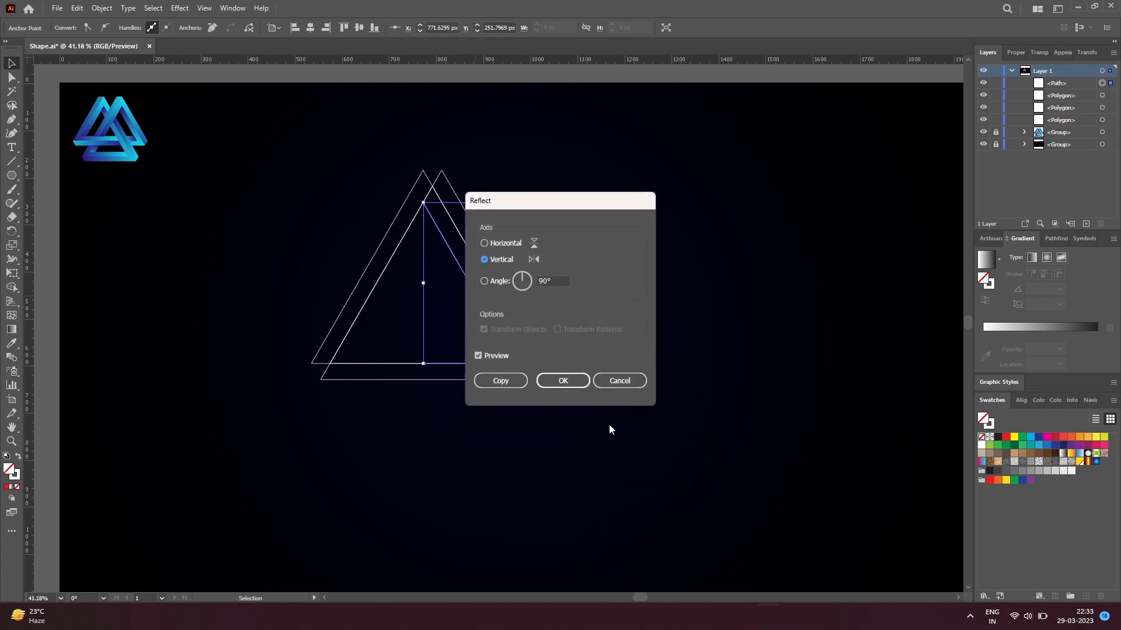
pyautogui.click(501, 381)
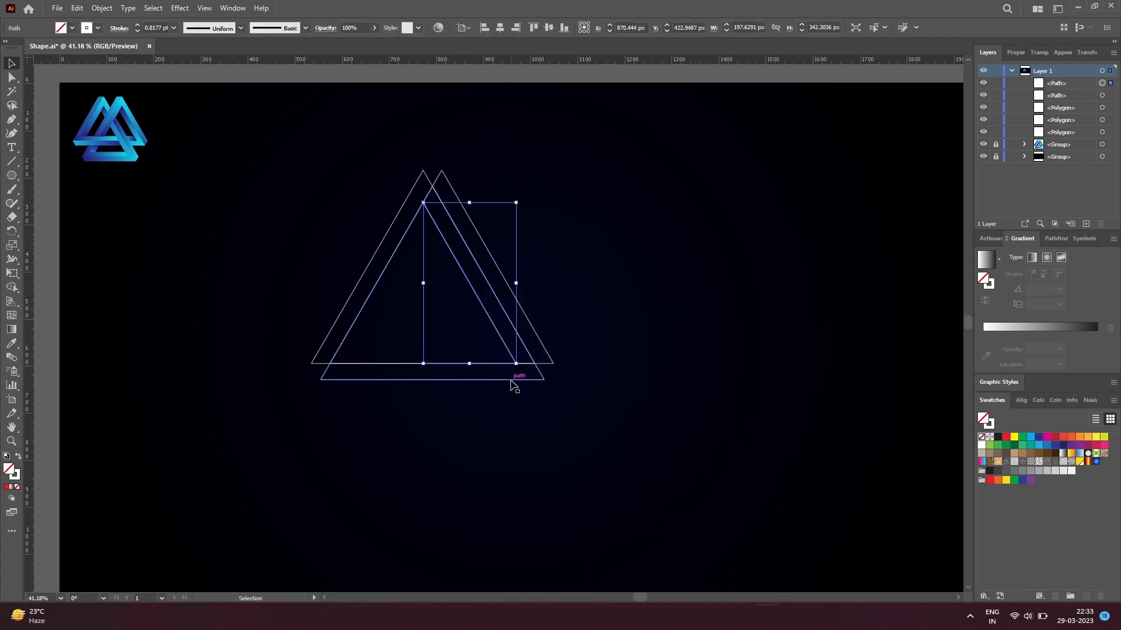
pyautogui.rightClick(509, 350)
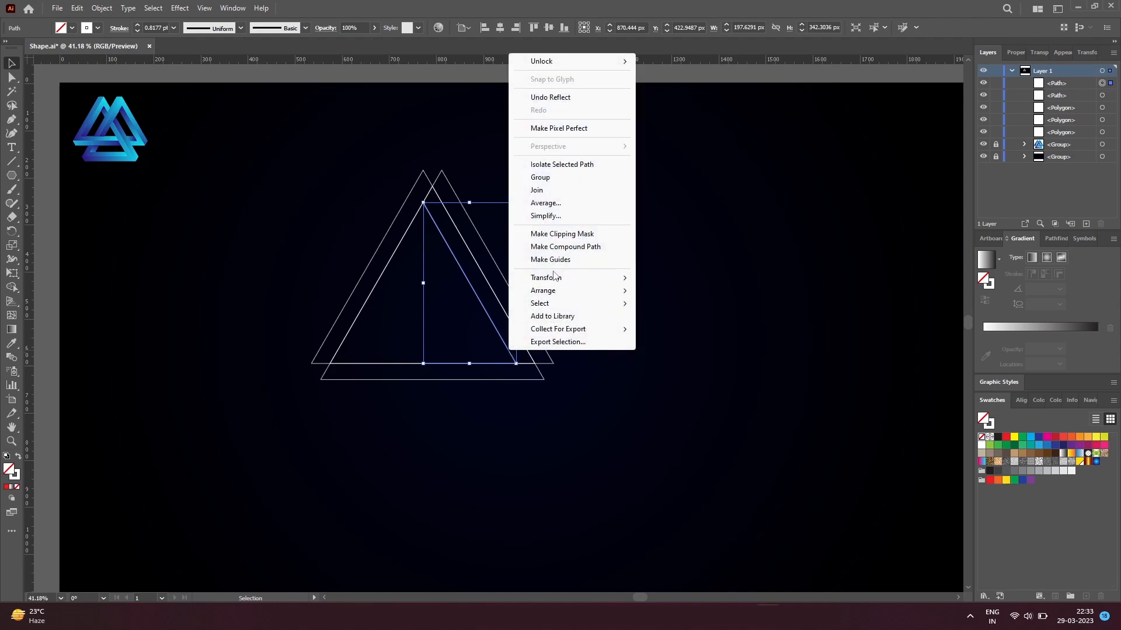
pyautogui.moveTo(578, 278)
pyautogui.click(664, 325)
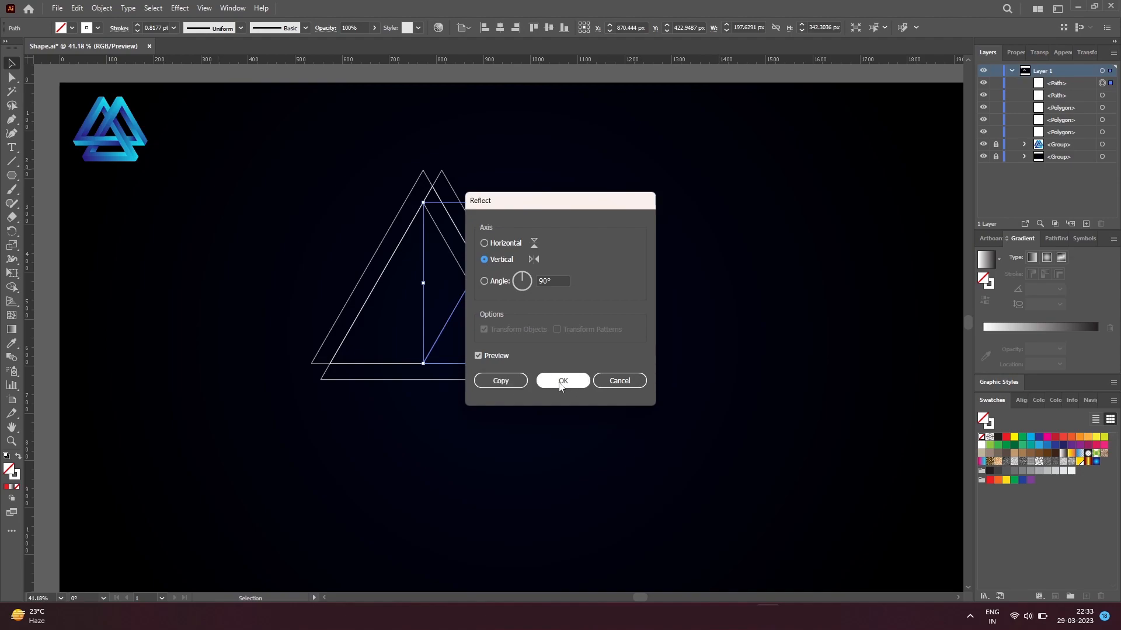
pyautogui.click(501, 382)
pyautogui.moveTo(446, 328); pyautogui.dragTo(374, 330)
pyautogui.click(443, 418)
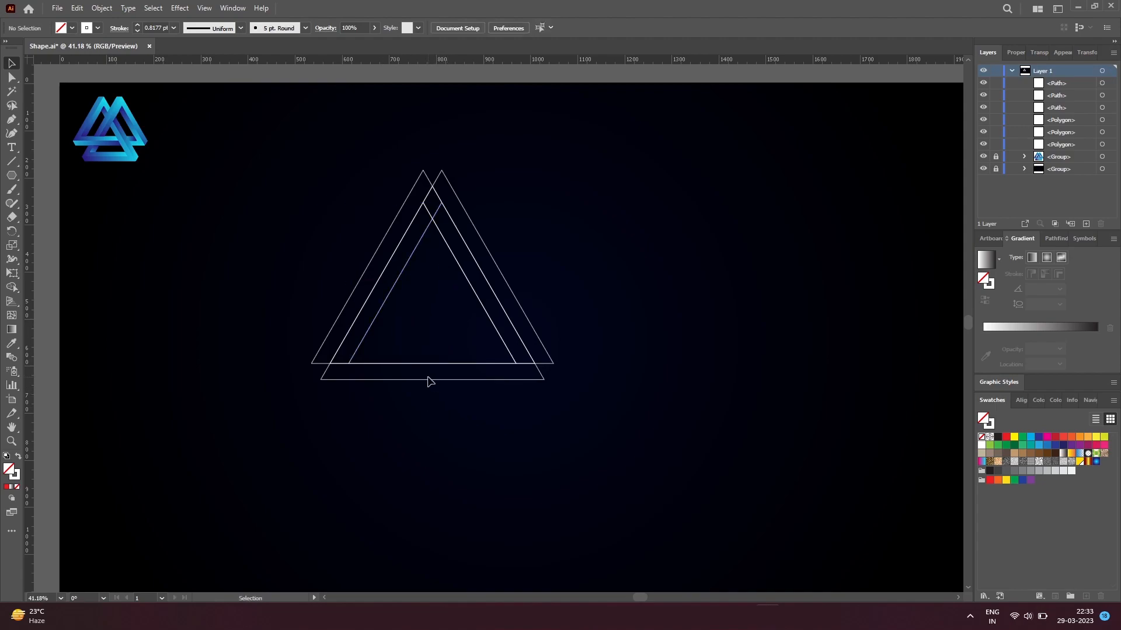
# Step: Draw a spacer rectangle about 140 px wide and 34 px high, sitting just above the upper base line
pyautogui.press('m')
pyautogui.moveTo(385, 363); pyautogui.dragTo(428, 361)
pyautogui.press('v')
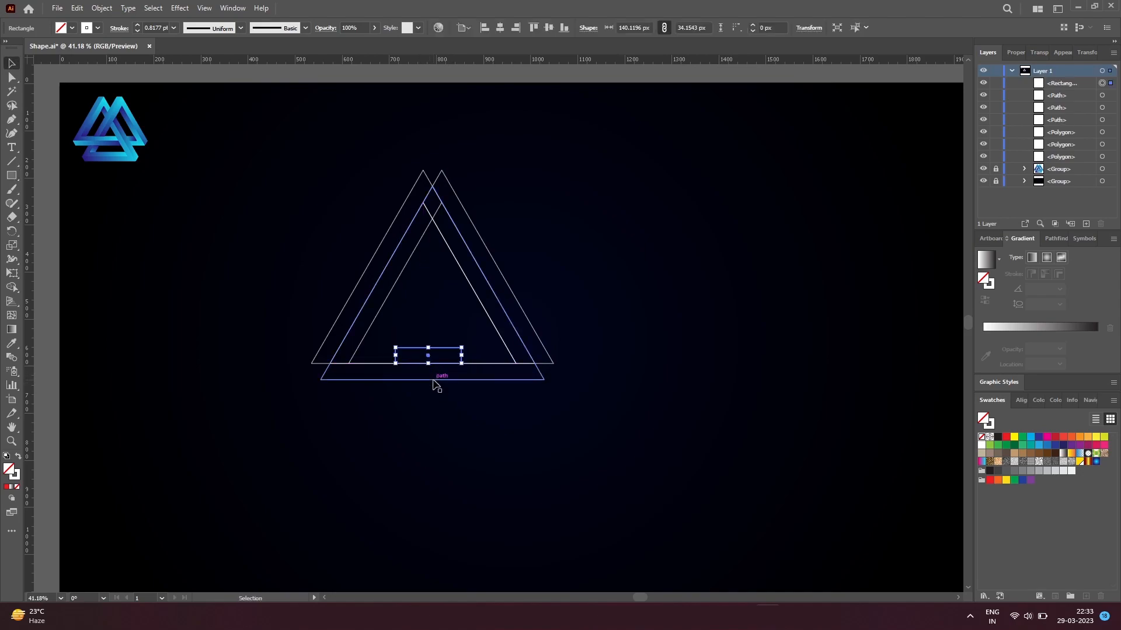
# Step: Paste a copy of the lower triangle in place and raise its base edge to the spacer rectangle's top
pyautogui.press('a')
pyautogui.click(433, 379)
pyautogui.press('v')
pyautogui.click(442, 390)
pyautogui.click(436, 380)
pyautogui.hotkey('ctrl', 'c')
pyautogui.hotkey('ctrl', 'shift', 'v')
pyautogui.moveTo(436, 381); pyautogui.dragTo(432, 347)
# Step: Pull both corners of the raised base edge inward onto the inner side lines, and delete the spacer rectangle
pyautogui.press('a')
pyautogui.press('v')
pyautogui.press('a')
pyautogui.moveTo(538, 351); pyautogui.dragTo(525, 352)
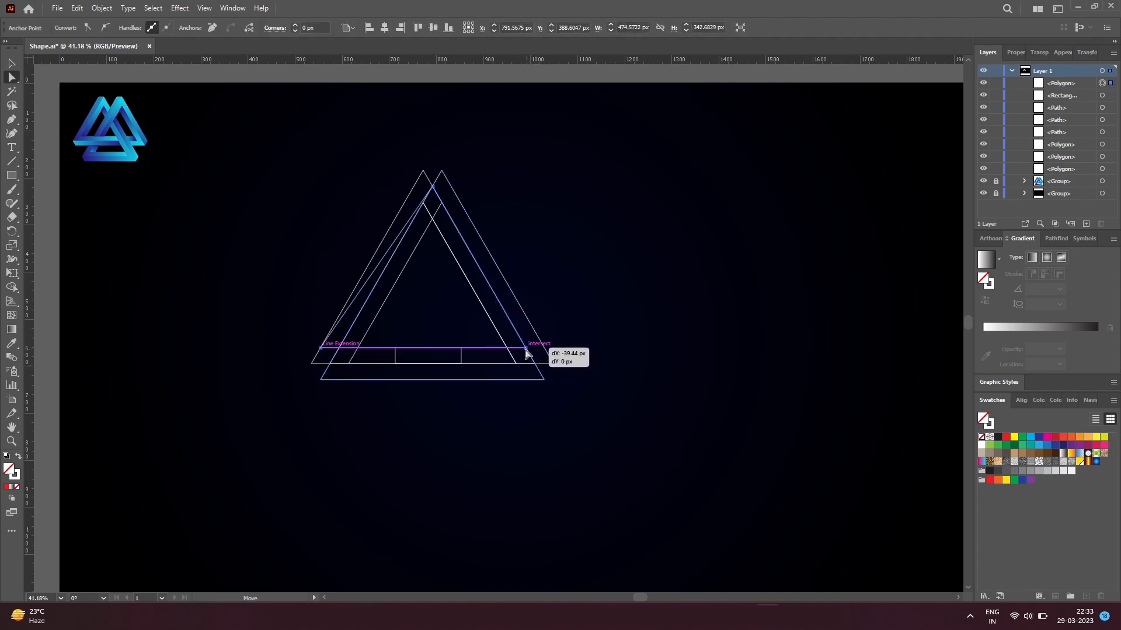
pyautogui.moveTo(320, 349)
pyautogui.mouseDown()
pyautogui.moveTo(357, 353)
pyautogui.moveTo(340, 349)
pyautogui.mouseUp()
pyautogui.click(440, 408)
pyautogui.click(461, 361)
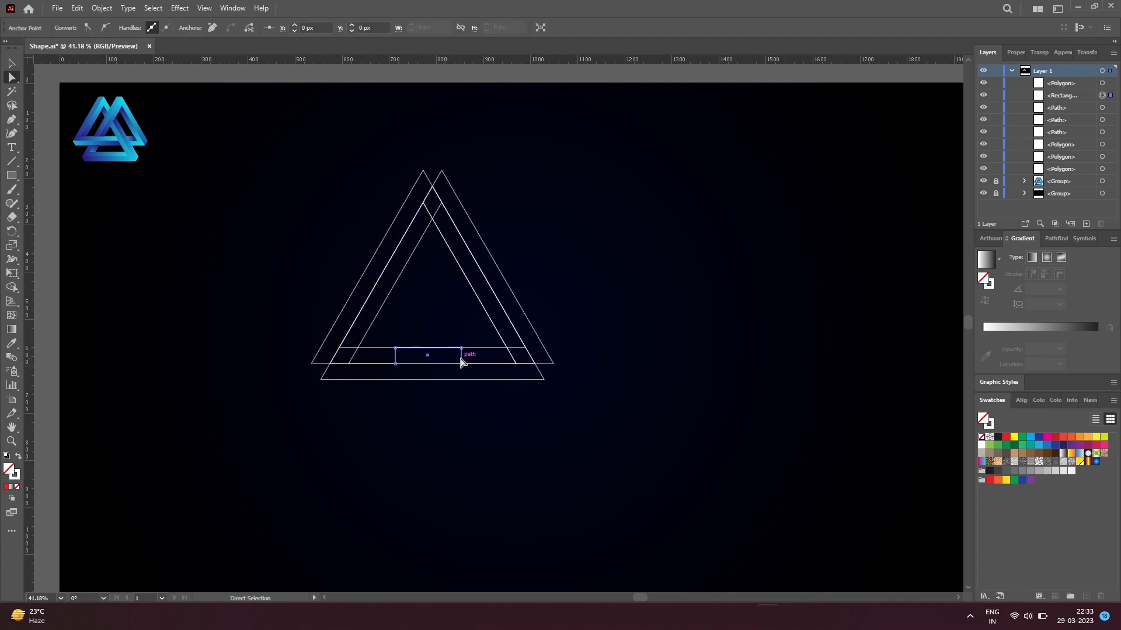
pyautogui.press('Delete')
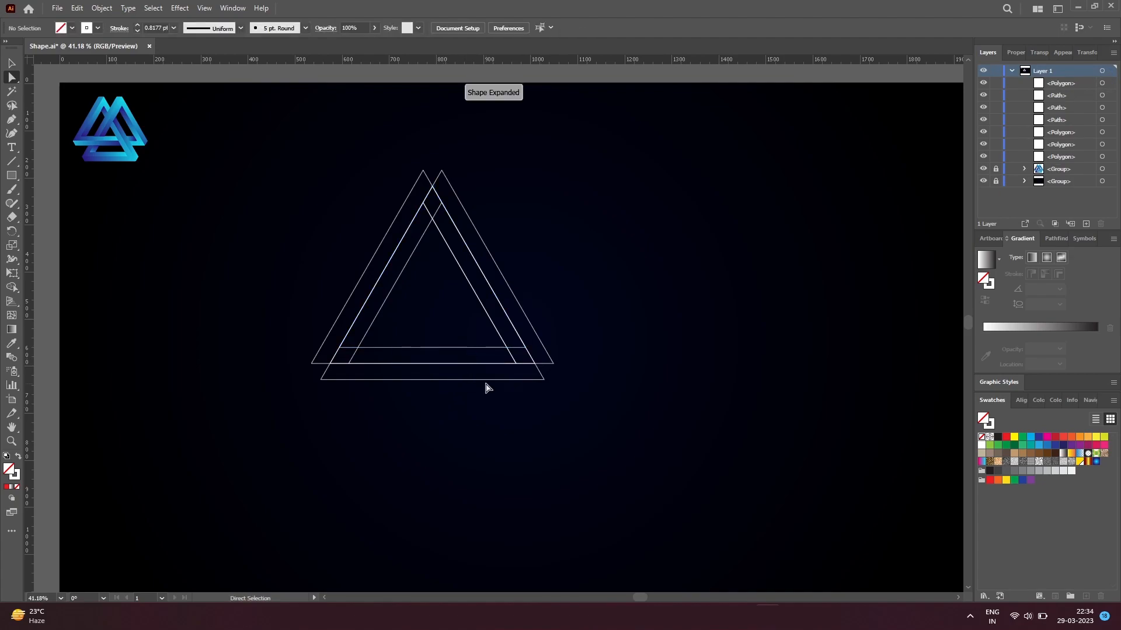
# Step: Trace a closed six-sided outline with the Pen tool through the outermost corners of the overlapping triangles
pyautogui.press('p')
pyautogui.click(423, 170)
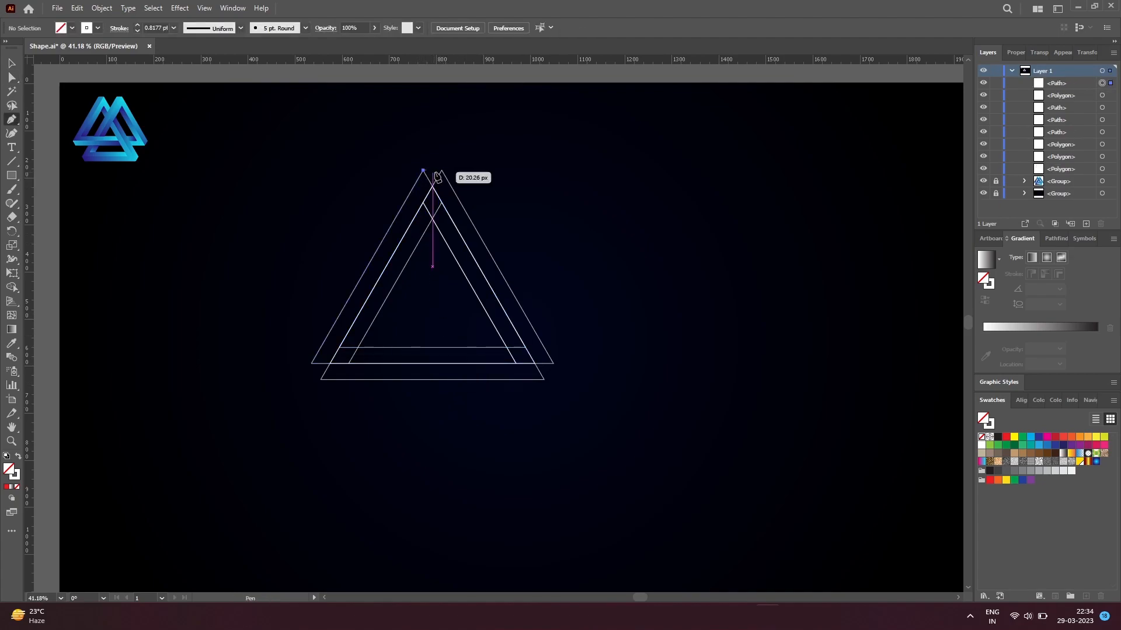
pyautogui.click(441, 171)
pyautogui.click(553, 364)
pyautogui.click(543, 380)
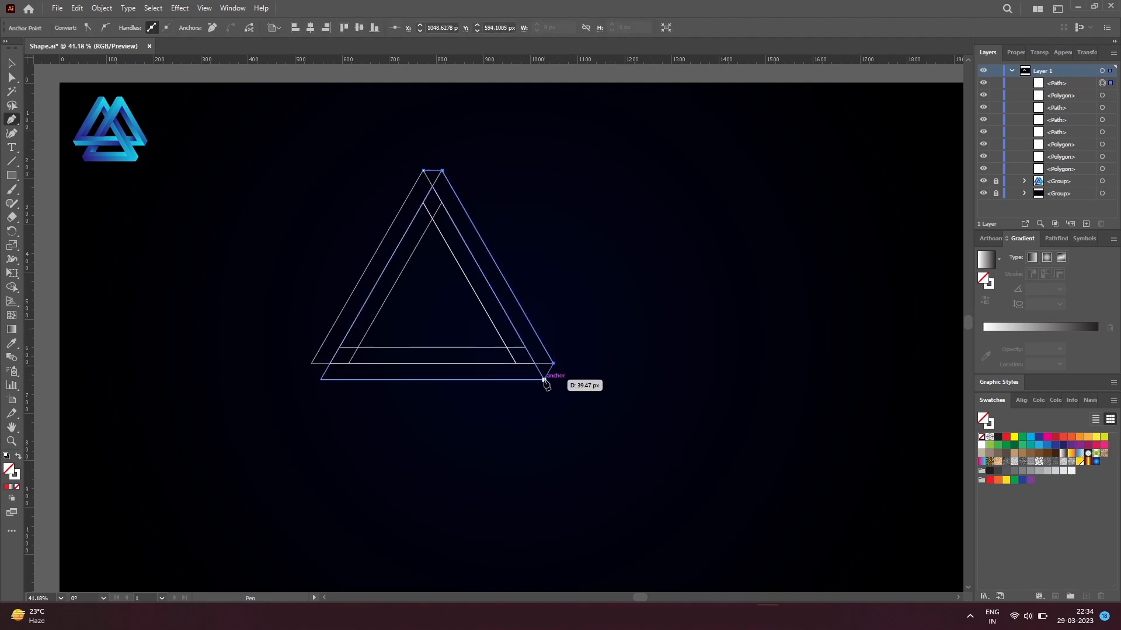
pyautogui.click(321, 380)
pyautogui.click(311, 364)
pyautogui.press('v')
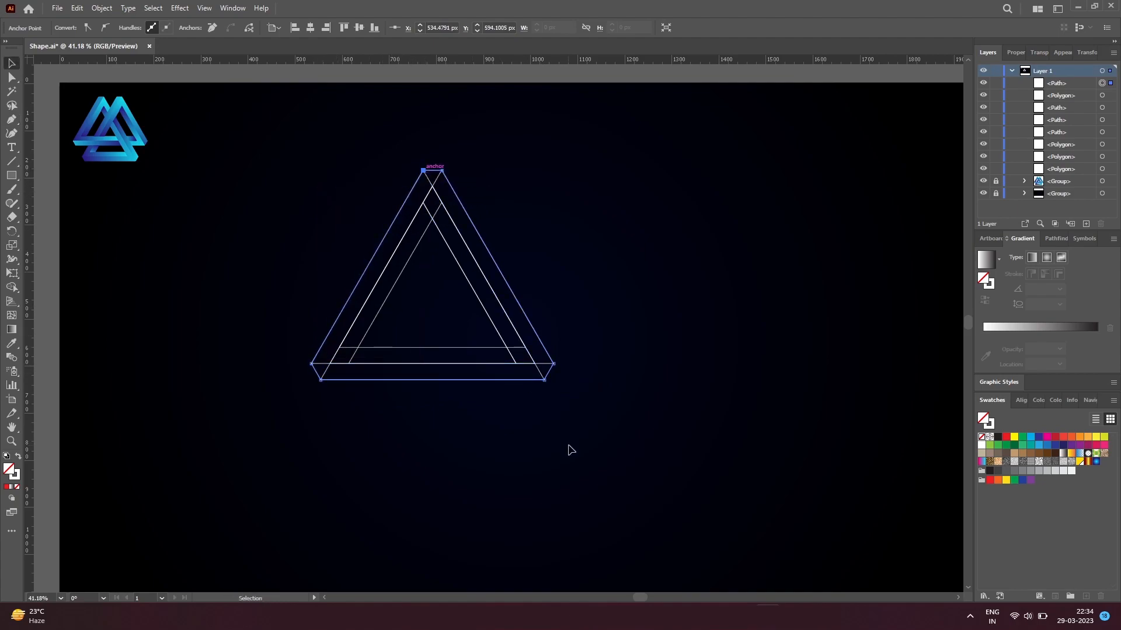
# Step: Select the whole triangle figure, copy it, and paste the copy in front
pyautogui.moveTo(581, 438); pyautogui.dragTo(301, 147)
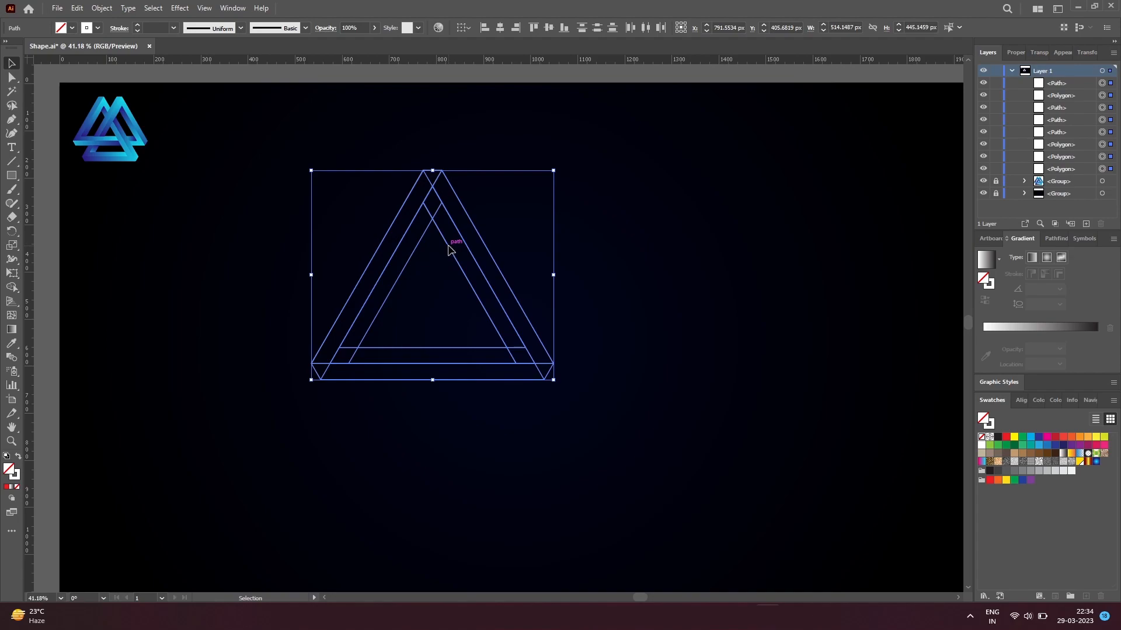
pyautogui.moveTo(595, 441); pyautogui.dragTo(305, 150)
pyautogui.click(79, 8)
pyautogui.click(82, 9)
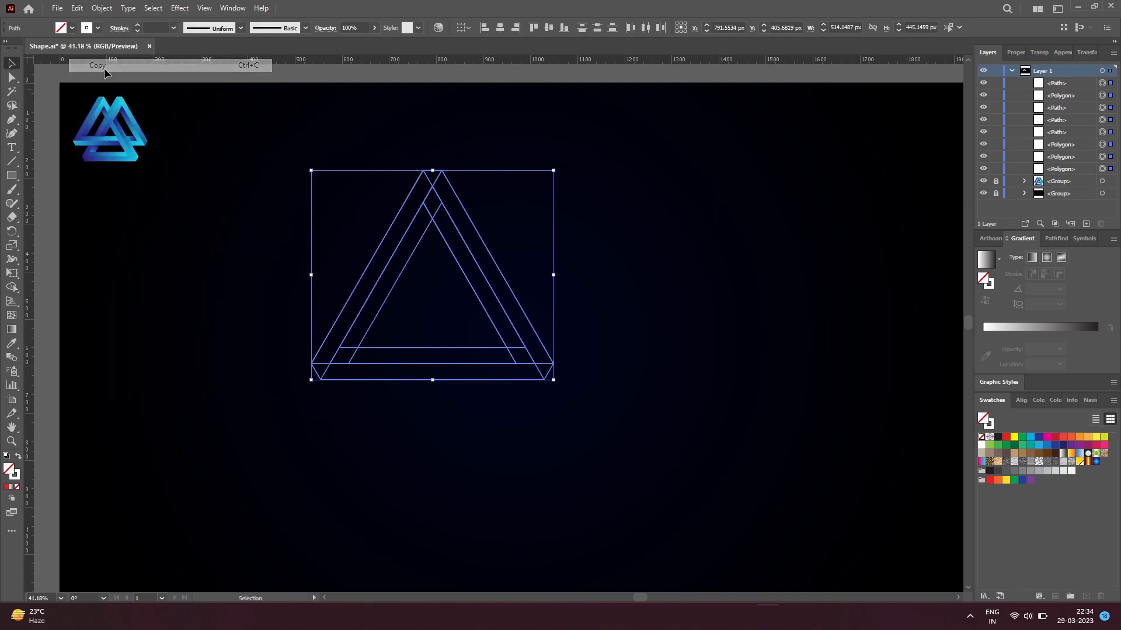
pyautogui.click(82, 9)
pyautogui.click(126, 92)
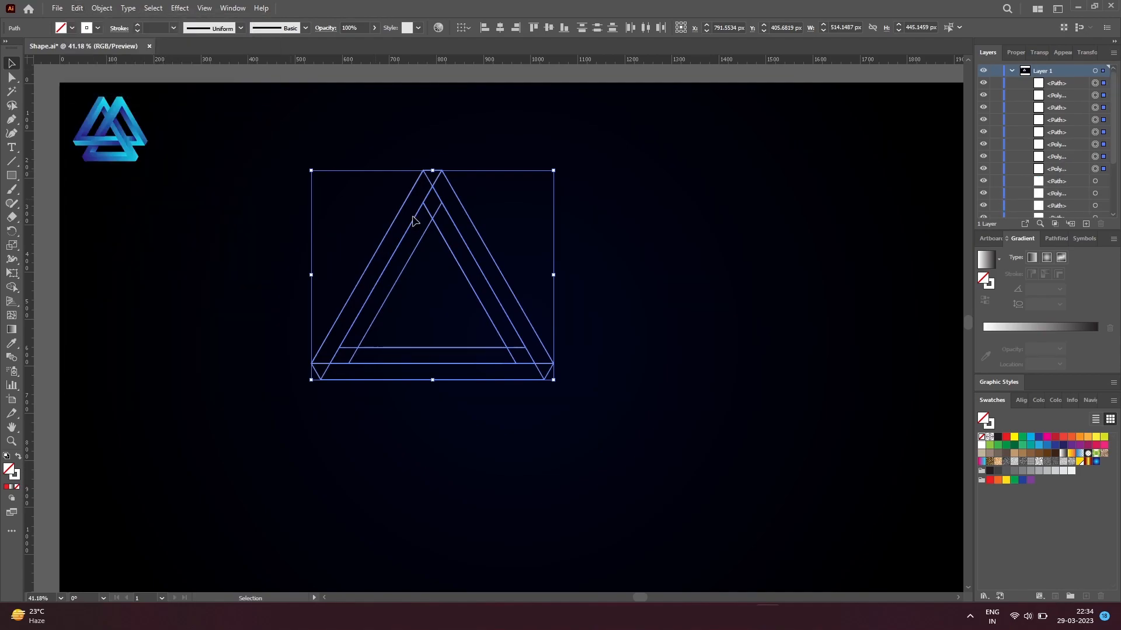
# Step: Position the copies so three figures interlock, one beside the original to the right and one centred below both
pyautogui.moveTo(482, 311); pyautogui.dragTo(522, 374)
pyautogui.hotkey('ctrl', 'space')
pyautogui.moveTo(480, 245); pyautogui.dragTo(479, 337)
pyautogui.hotkey('ctrl', 'space')
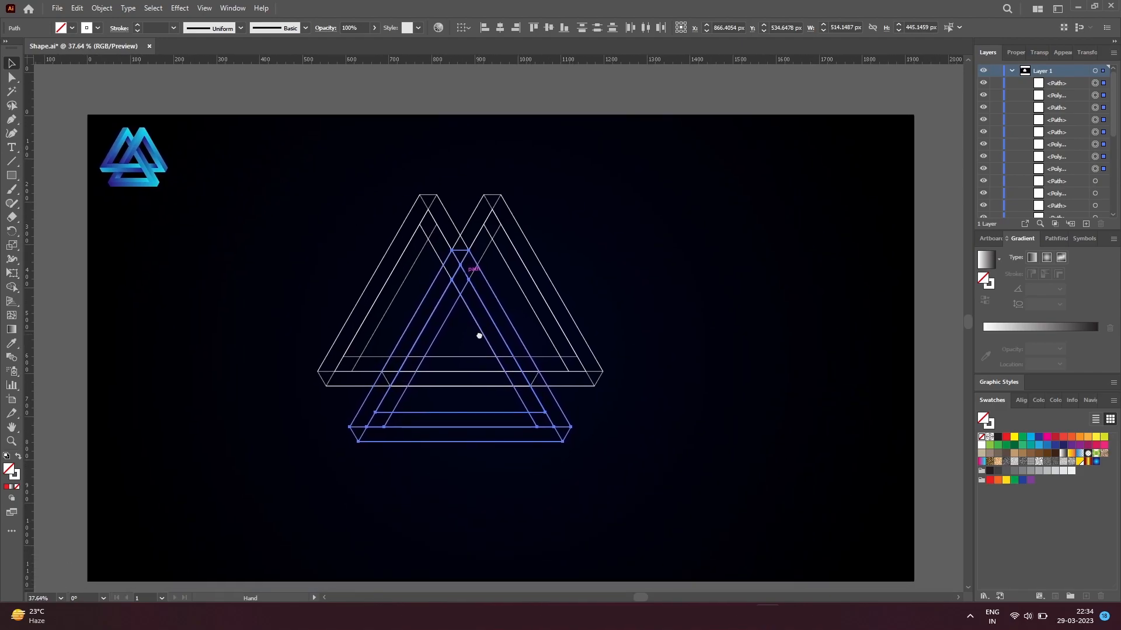
# Step: Select all three triangle figures for the Shape Builder tool, with a red fill and no stroke
pyautogui.moveTo(628, 488); pyautogui.dragTo(316, 189)
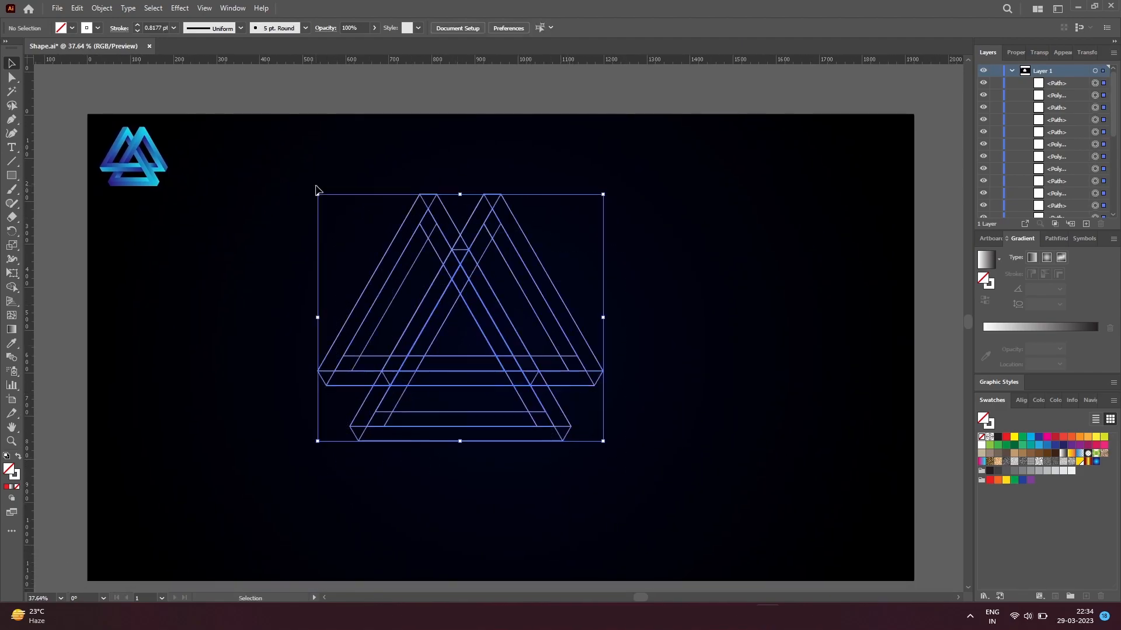
pyautogui.click(11, 287)
pyautogui.click(71, 28)
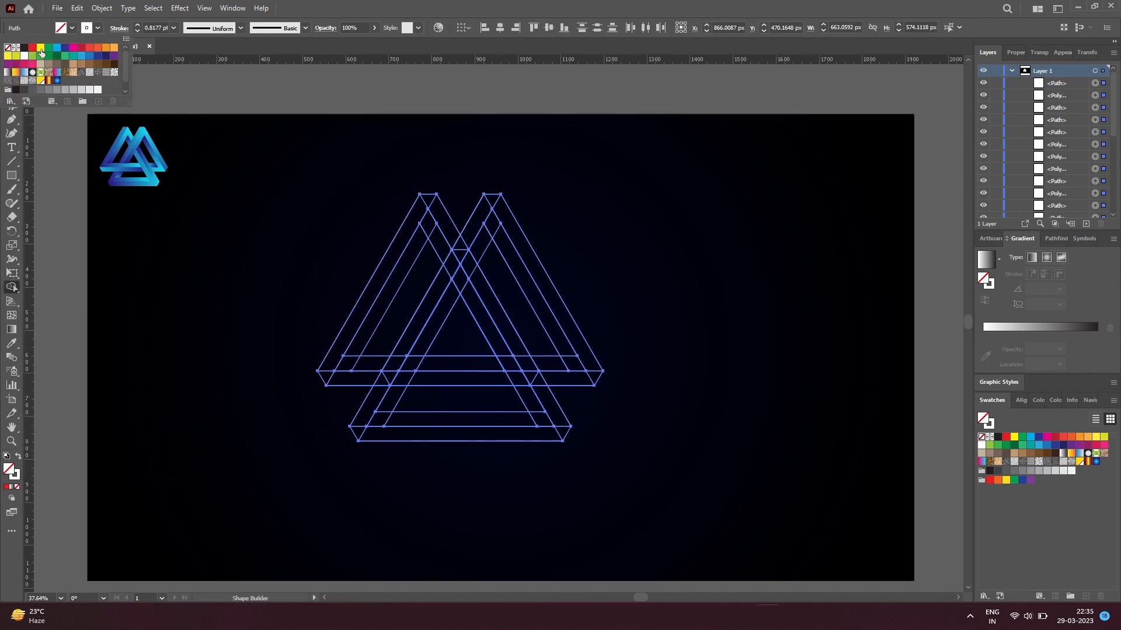
pyautogui.click(32, 48)
pyautogui.click(98, 29)
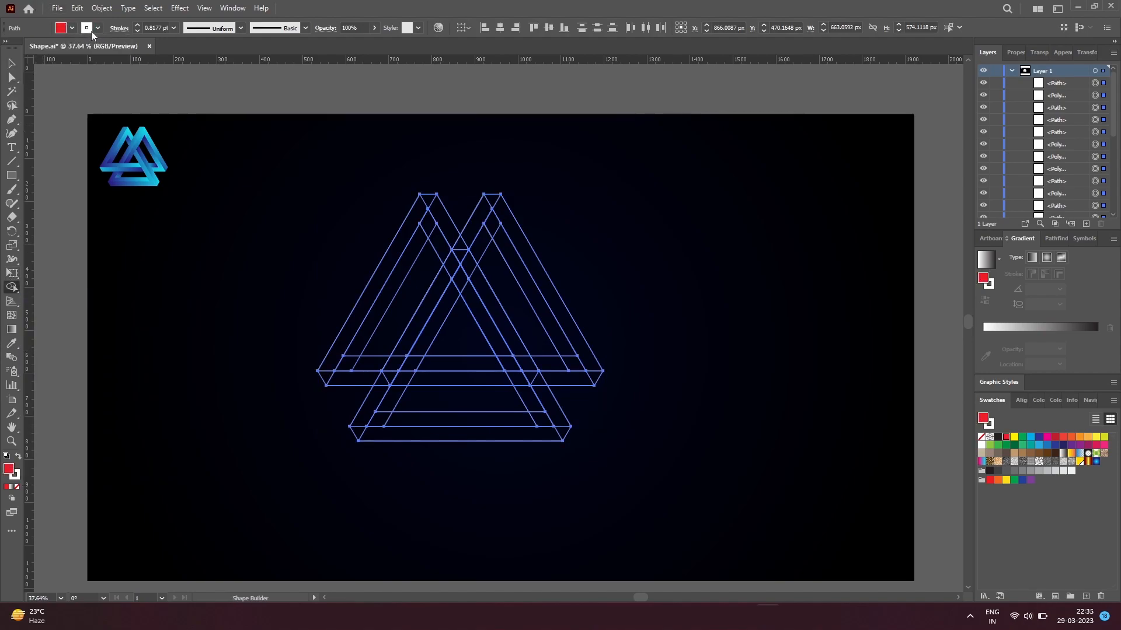
pyautogui.click(10, 47)
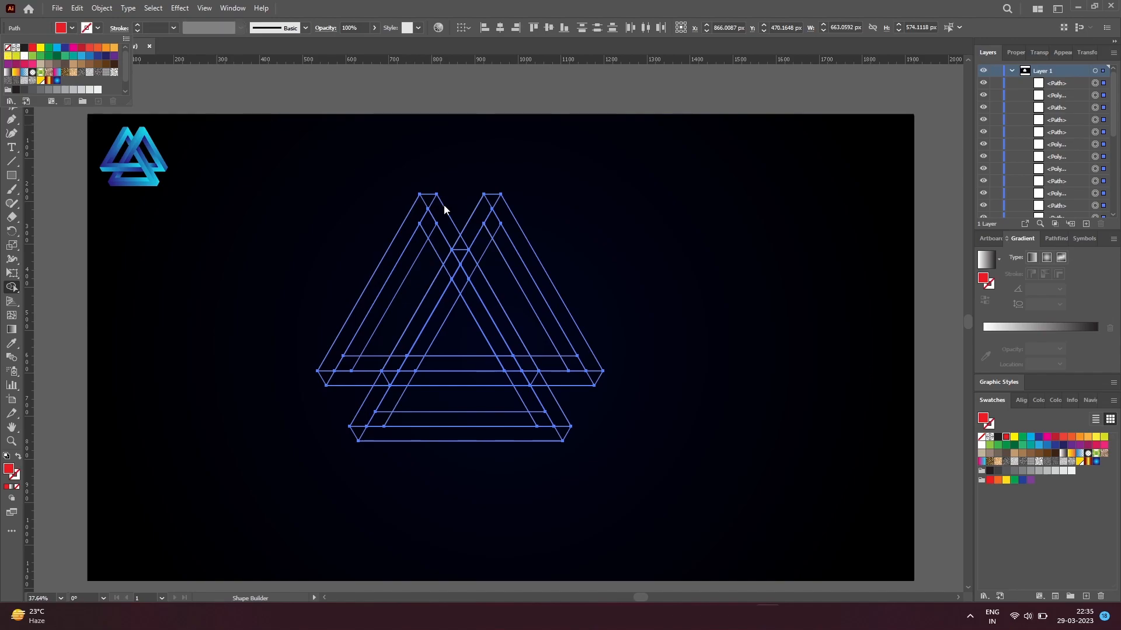
# Step: Merge the line regions of the right-hand triangle into its separate red faces with Shape Builder
pyautogui.click(590, 370)
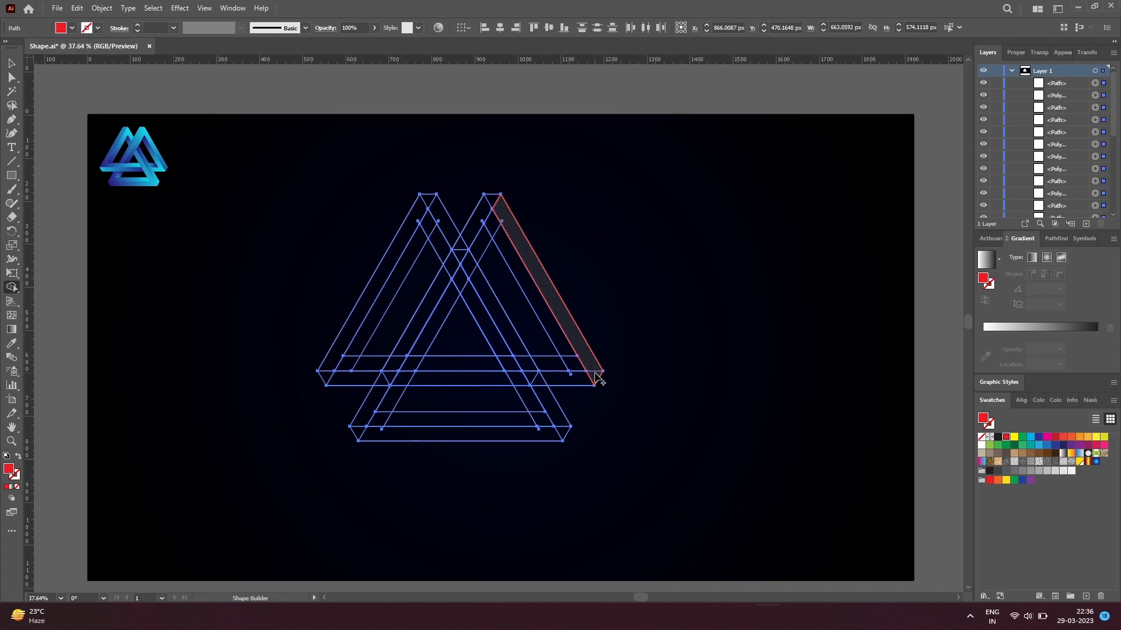
pyautogui.click(595, 373)
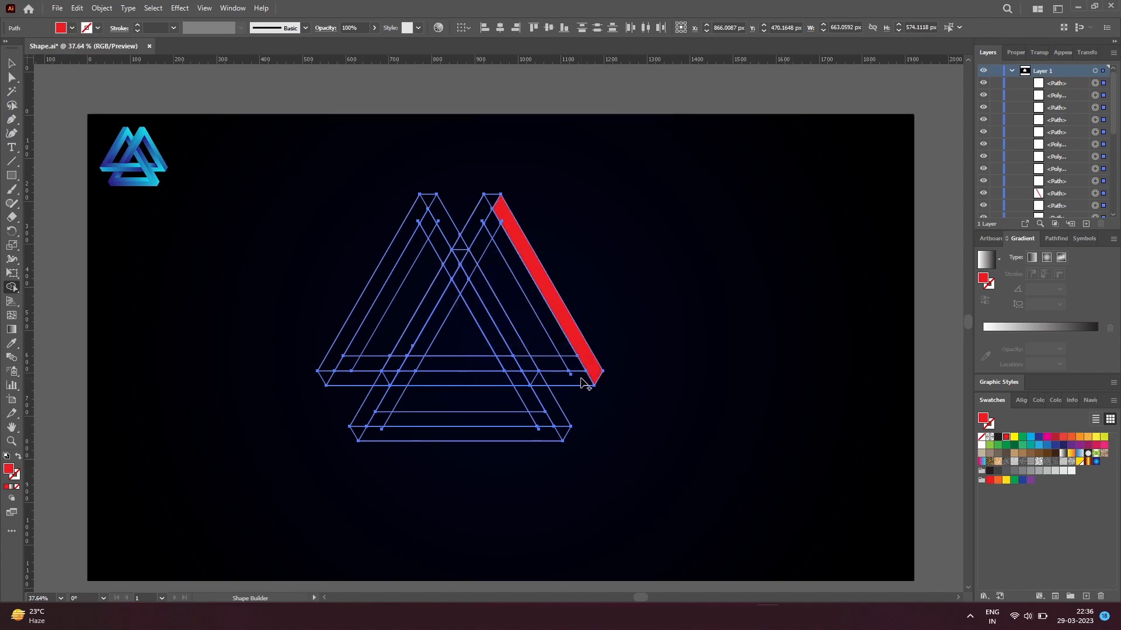
pyautogui.moveTo(567, 352); pyautogui.dragTo(579, 376)
pyautogui.click(552, 358)
pyautogui.click(495, 231)
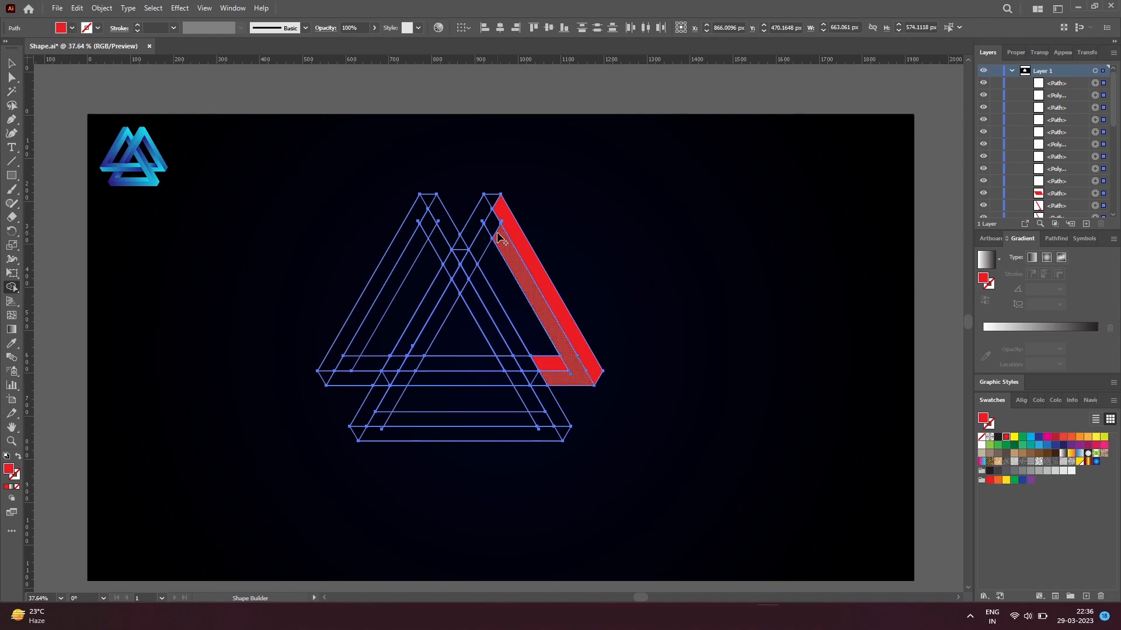
pyautogui.moveTo(493, 222); pyautogui.dragTo(473, 250)
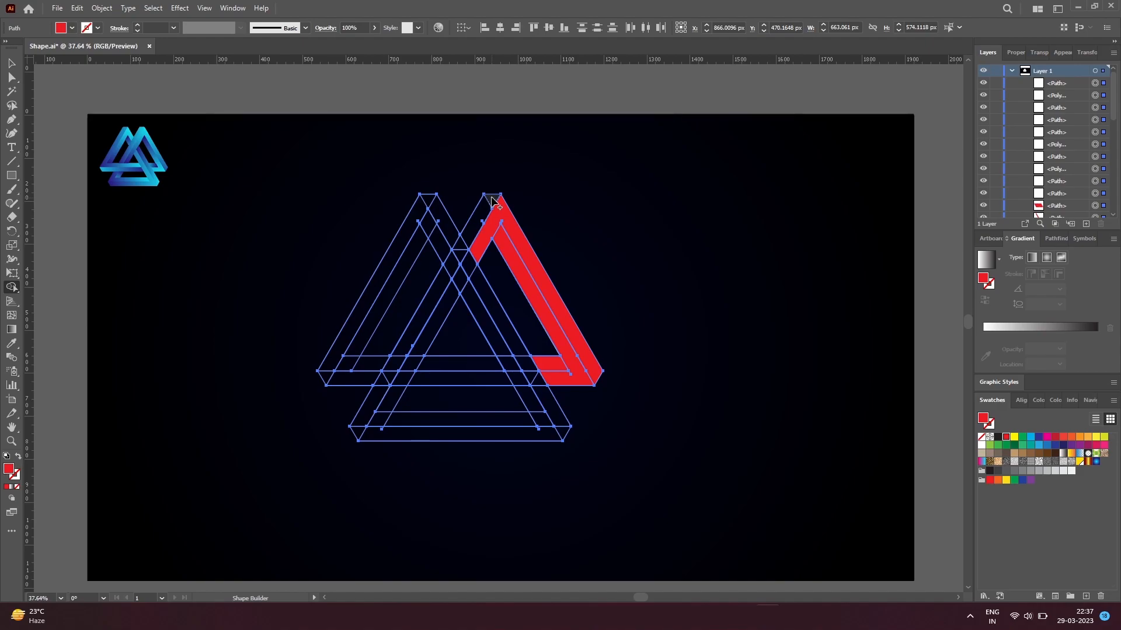
pyautogui.moveTo(493, 201)
pyautogui.mouseDown()
pyautogui.moveTo(450, 283)
pyautogui.moveTo(474, 252)
pyautogui.moveTo(458, 287)
pyautogui.moveTo(489, 352)
pyautogui.mouseUp()
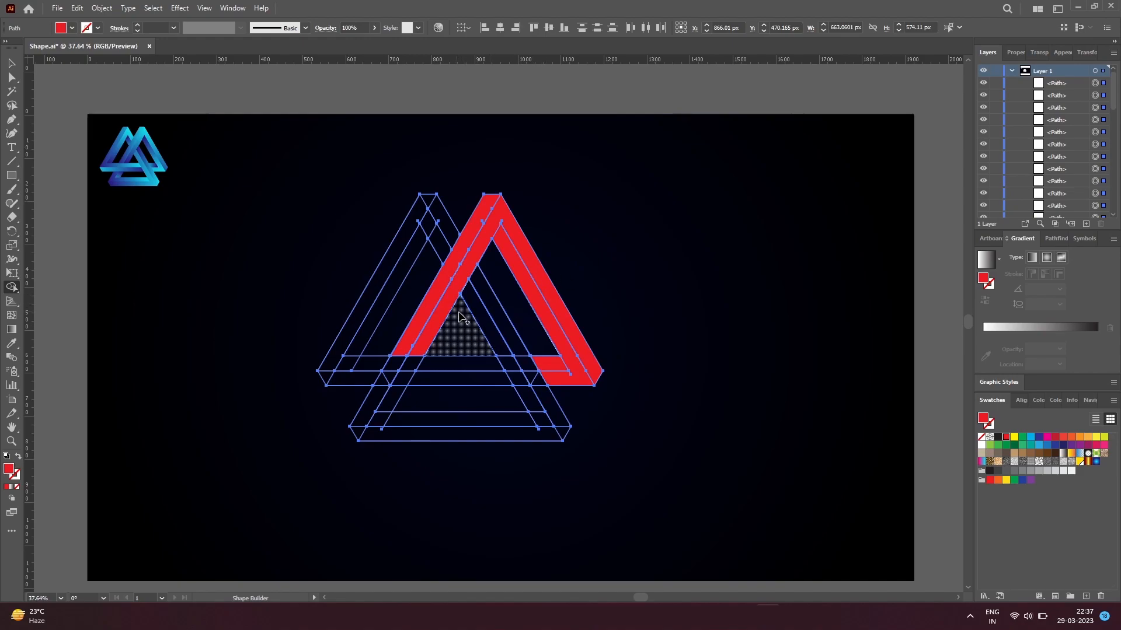
# Step: Form the left-hand triangle's red faces with Shape Builder, including both strips of its base bar
pyautogui.click(437, 234)
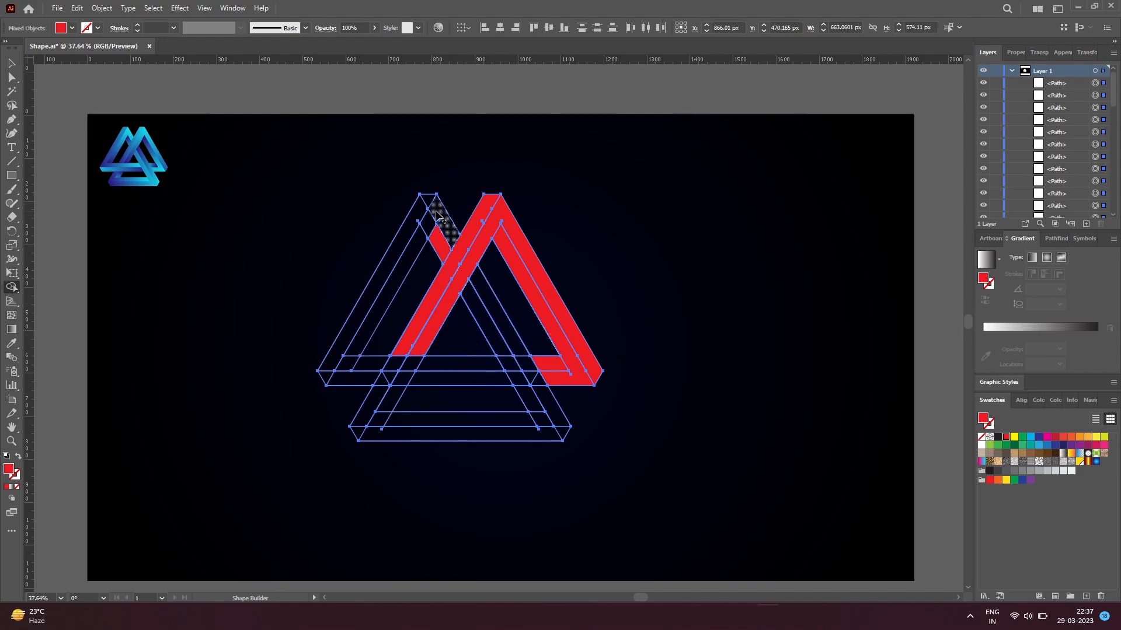
pyautogui.moveTo(435, 217); pyautogui.dragTo(365, 340)
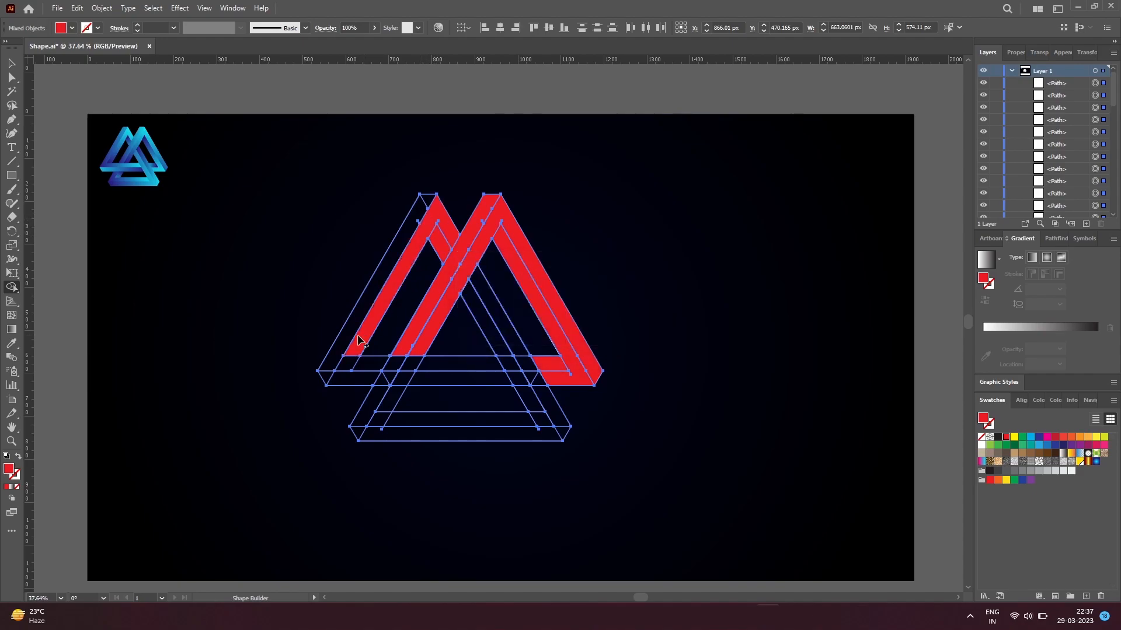
pyautogui.moveTo(428, 205)
pyautogui.mouseDown()
pyautogui.moveTo(321, 368)
pyautogui.moveTo(326, 376)
pyautogui.moveTo(330, 359)
pyautogui.moveTo(354, 355)
pyautogui.moveTo(343, 367)
pyautogui.moveTo(336, 359)
pyautogui.moveTo(361, 359)
pyautogui.moveTo(340, 368)
pyautogui.moveTo(364, 357)
pyautogui.moveTo(443, 363)
pyautogui.mouseUp()
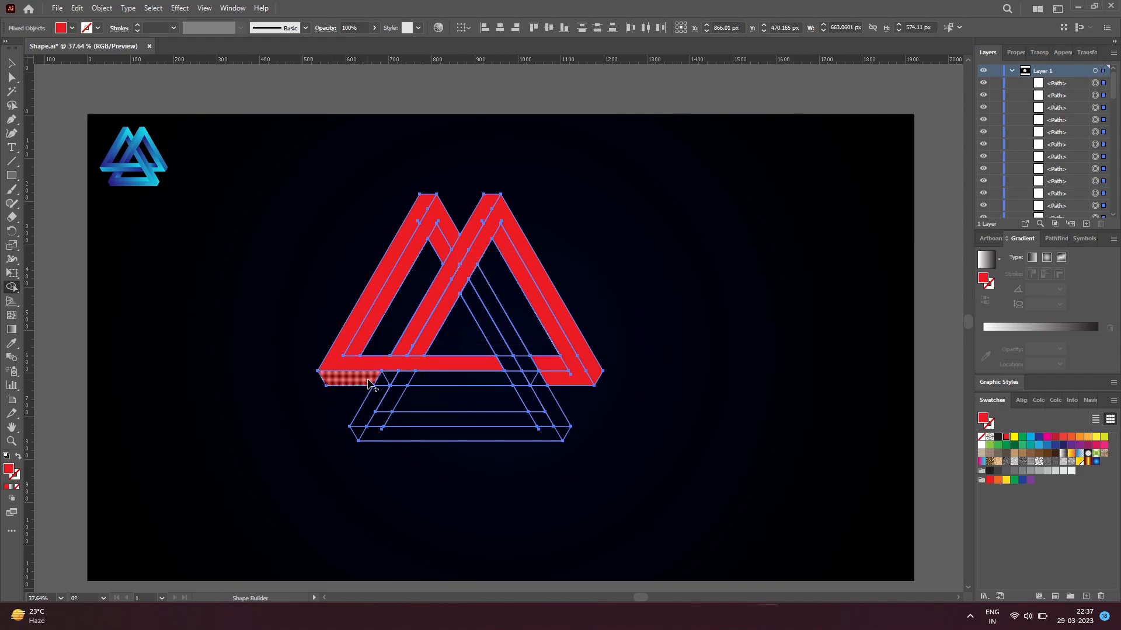
pyautogui.moveTo(376, 383); pyautogui.dragTo(437, 388)
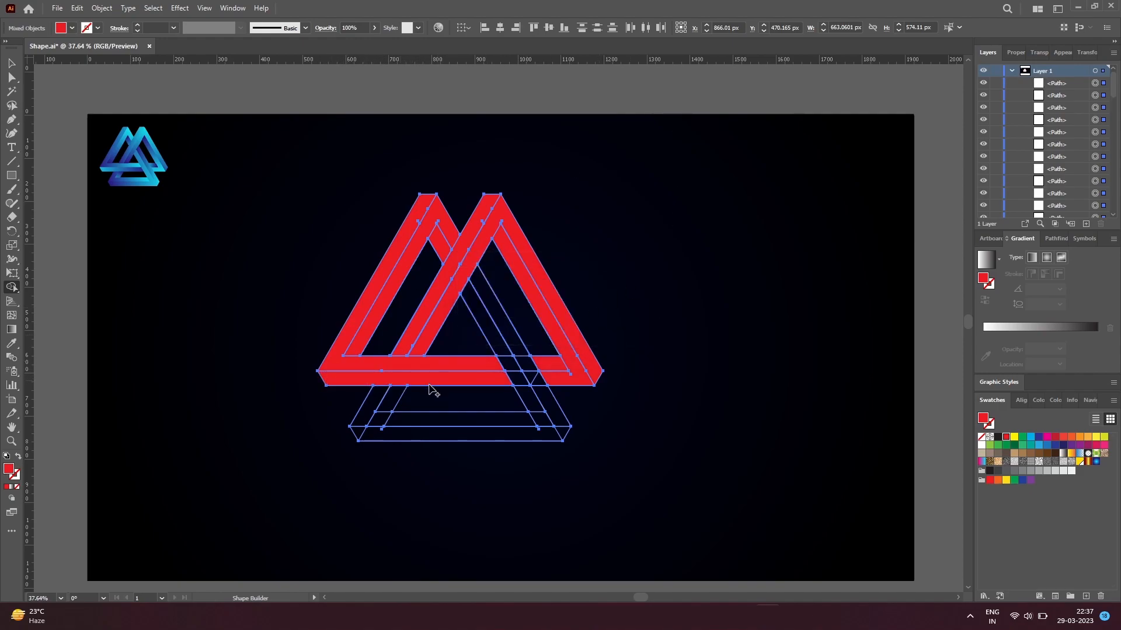
# Step: Form the lower triangle's red faces with Shape Builder, carrying its right bar over the upper triangles' bases
pyautogui.click(396, 401)
pyautogui.moveTo(373, 412); pyautogui.dragTo(395, 425)
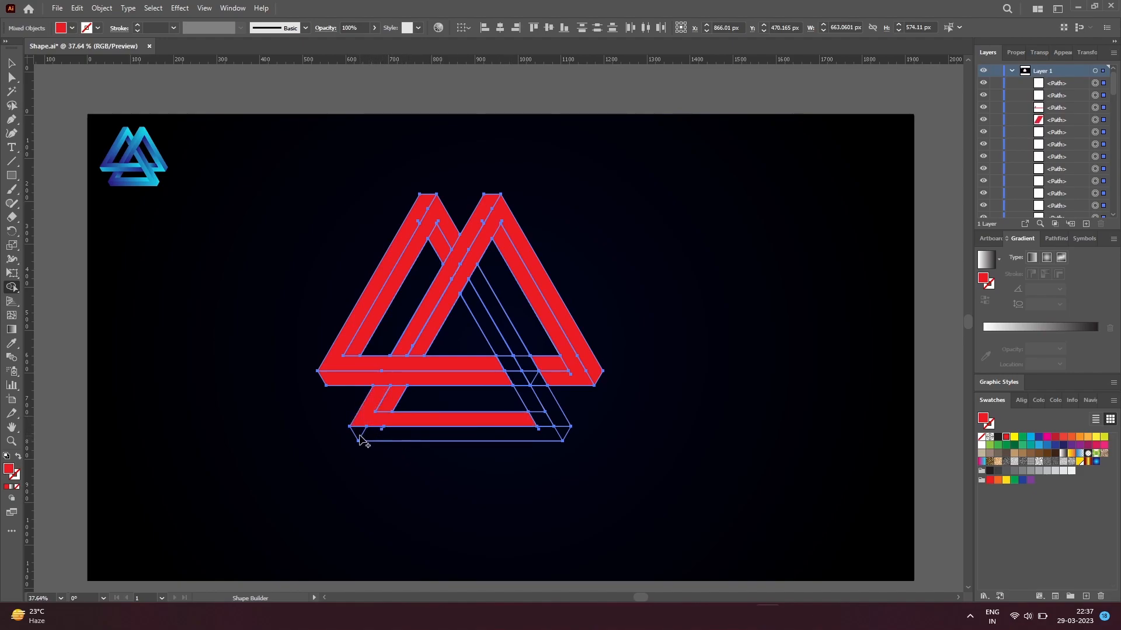
pyautogui.click(375, 439)
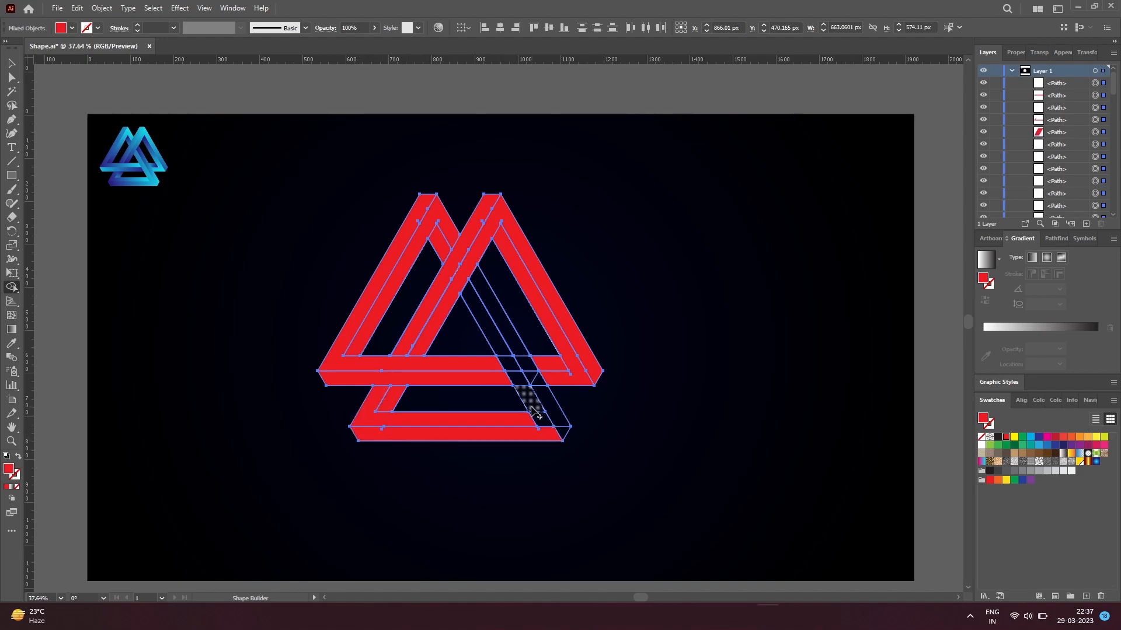
pyautogui.moveTo(533, 408); pyautogui.dragTo(558, 437)
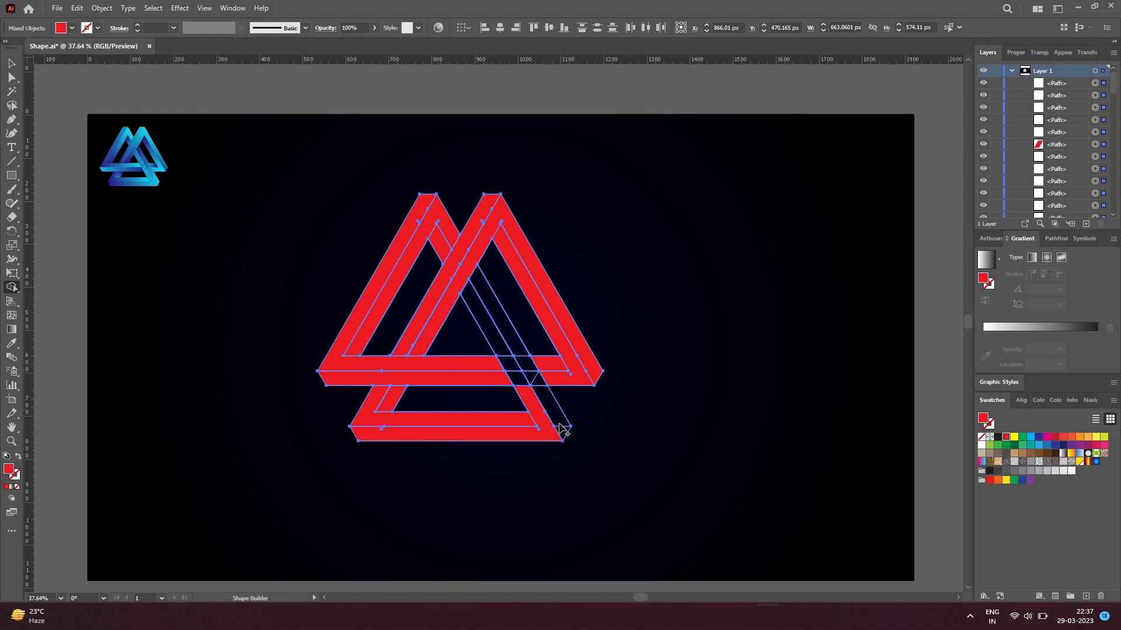
pyautogui.click(561, 433)
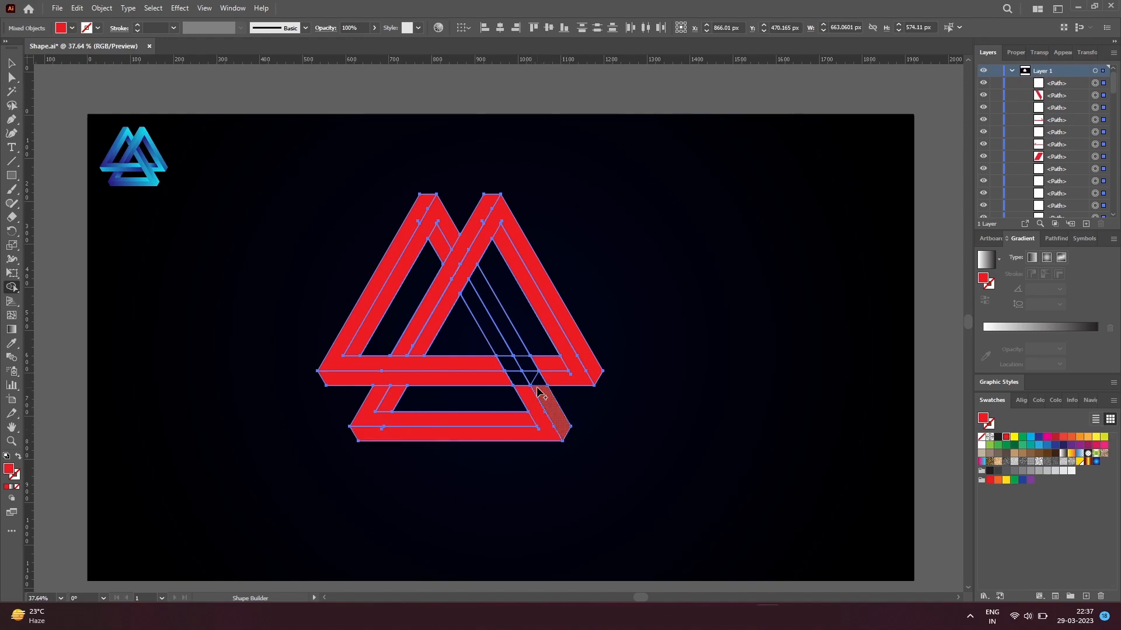
pyautogui.moveTo(538, 391); pyautogui.dragTo(503, 355)
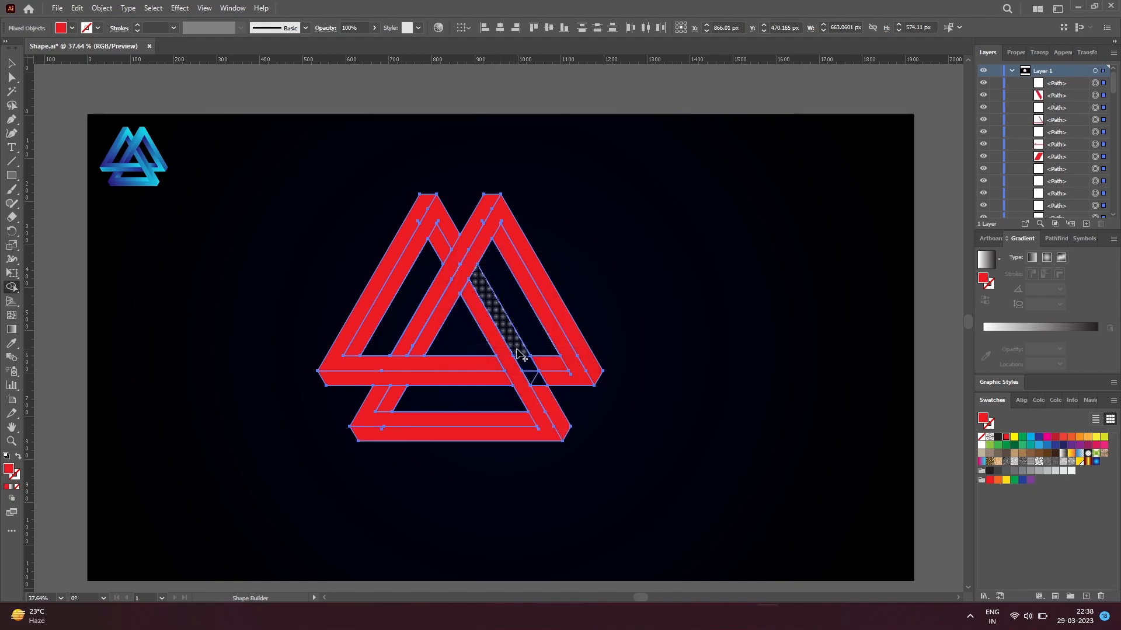
pyautogui.click(537, 386)
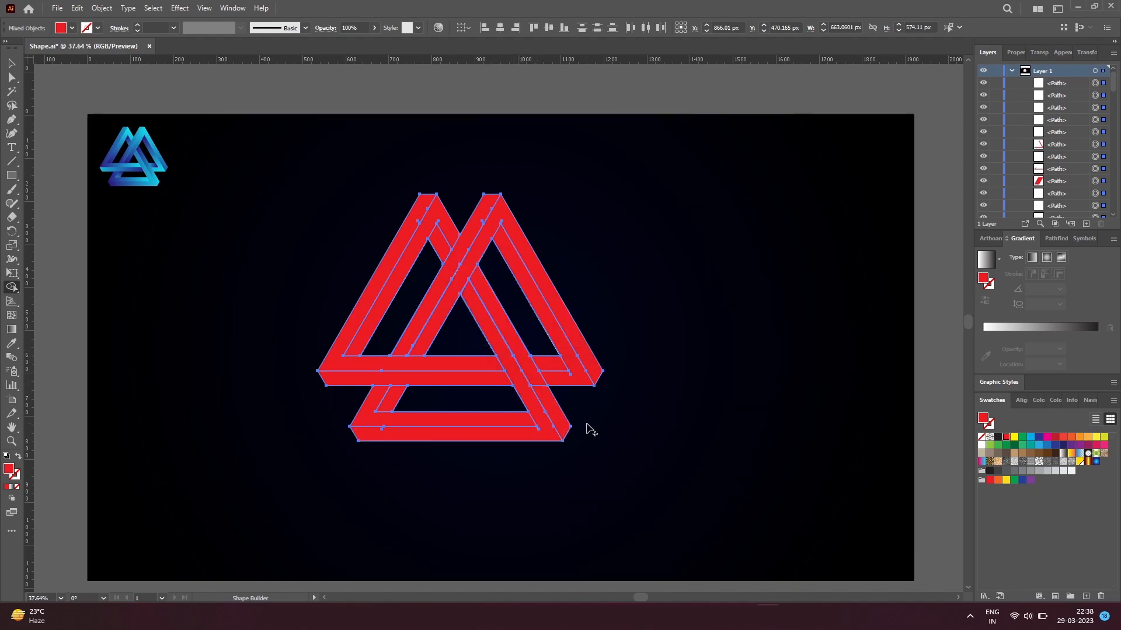
pyautogui.click(544, 393)
# Step: Select all red faces with the Magic Wand, move them aside to the right, and delete the leftover construction lines
pyautogui.press('y')
pyautogui.click(518, 379)
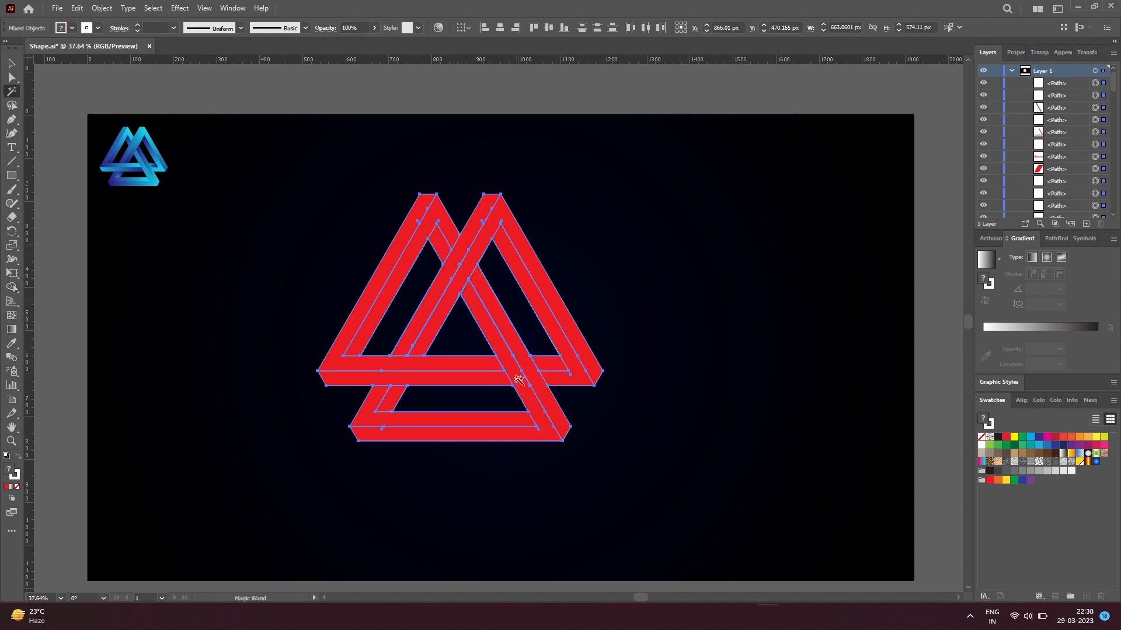
pyautogui.press('a')
pyautogui.moveTo(518, 380); pyautogui.dragTo(873, 371)
pyautogui.moveTo(622, 472); pyautogui.dragTo(299, 174)
pyautogui.press('Delete')
pyautogui.click(297, 172)
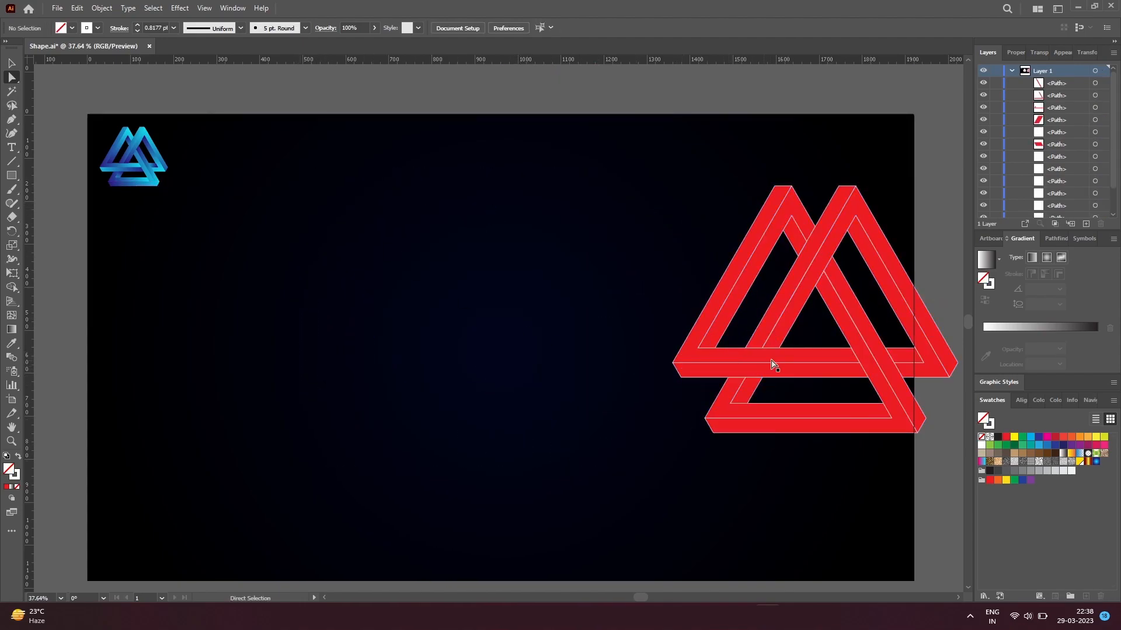
# Step: Select all red faces with the Magic Wand and move the figure back to the middle of the artboard
pyautogui.press('y')
pyautogui.click(794, 357)
pyautogui.press('a')
pyautogui.moveTo(803, 356); pyautogui.dragTo(480, 389)
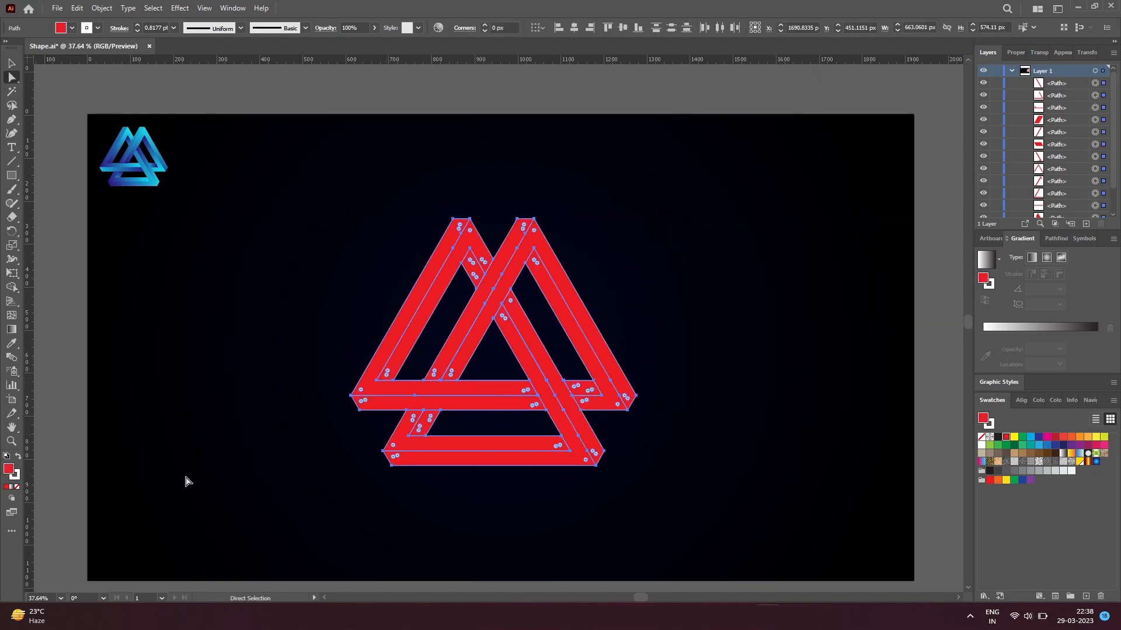
# Step: Remove the stroke from the selected faces and fill them with the default white-to-black linear gradient
pyautogui.click(18, 477)
pyautogui.click(17, 487)
pyautogui.click(7, 468)
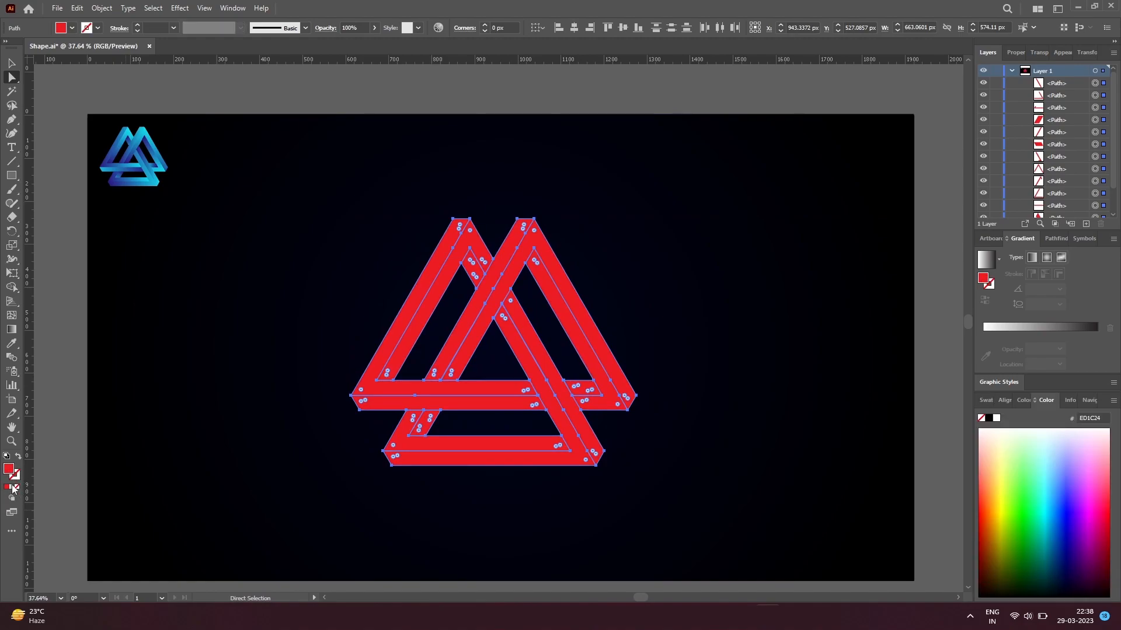
pyautogui.click(16, 487)
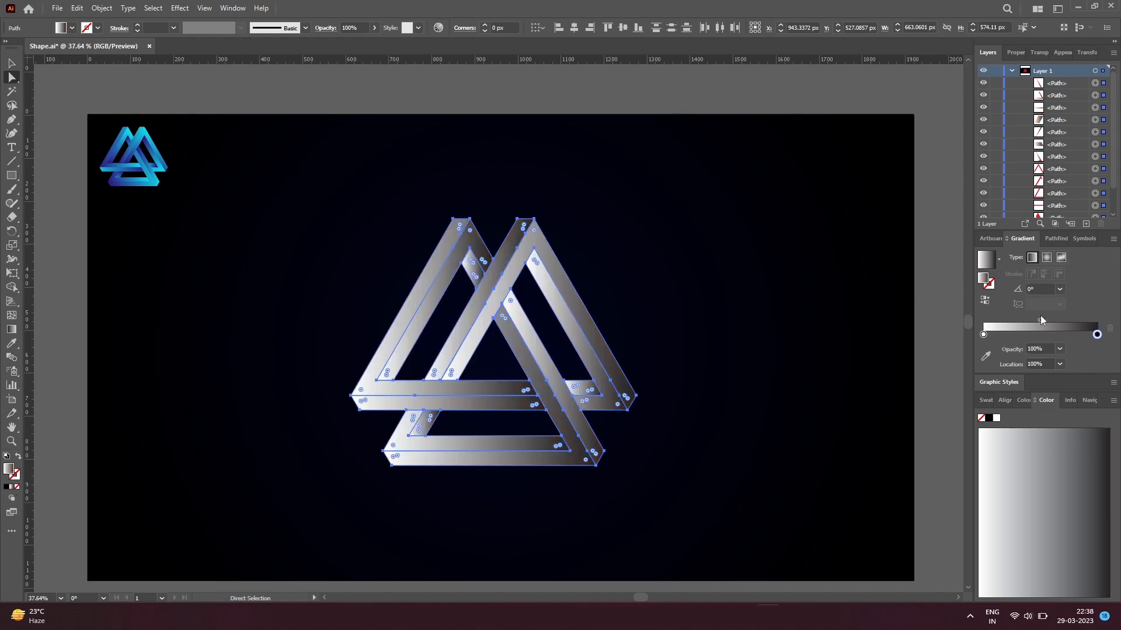
# Step: Recolour the gradient with swatches: dark blue 2E3192 for the end stop and light blue 00AEEF for the start stop
pyautogui.doubleClick(1097, 335)
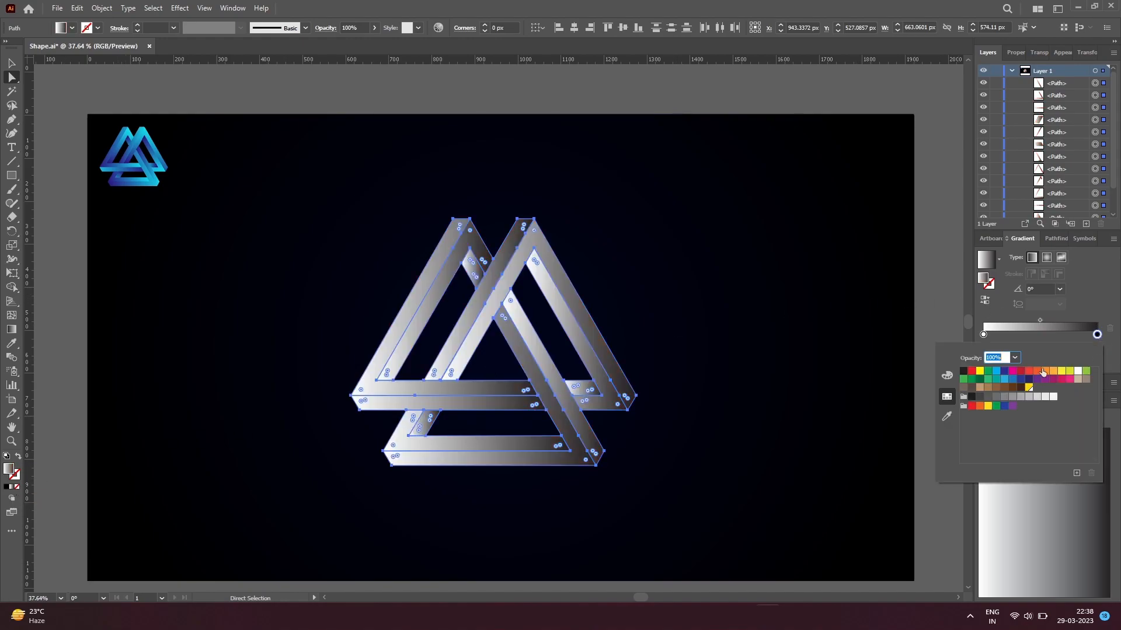
pyautogui.click(1005, 372)
pyautogui.doubleClick(982, 335)
pyautogui.click(997, 374)
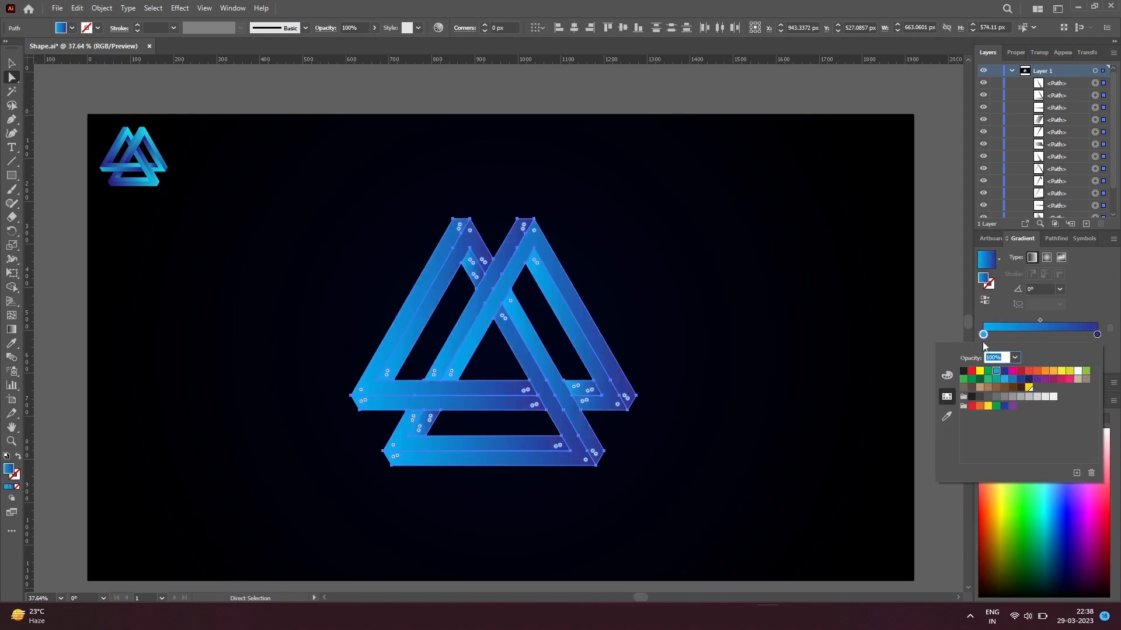
# Step: Raise the light blue stop's green value slightly and adjust the dark blue stop to RGB 36, 35, 146
pyautogui.doubleClick(983, 335)
pyautogui.click(947, 375)
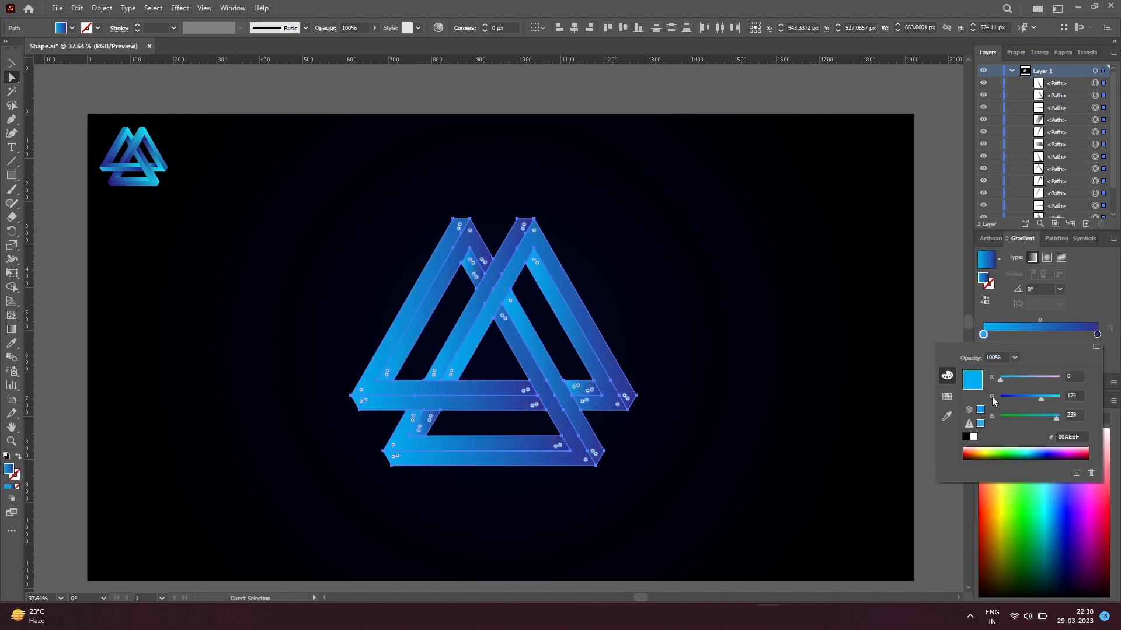
pyautogui.moveTo(1043, 399); pyautogui.dragTo(1045, 397)
pyautogui.doubleClick(1096, 335)
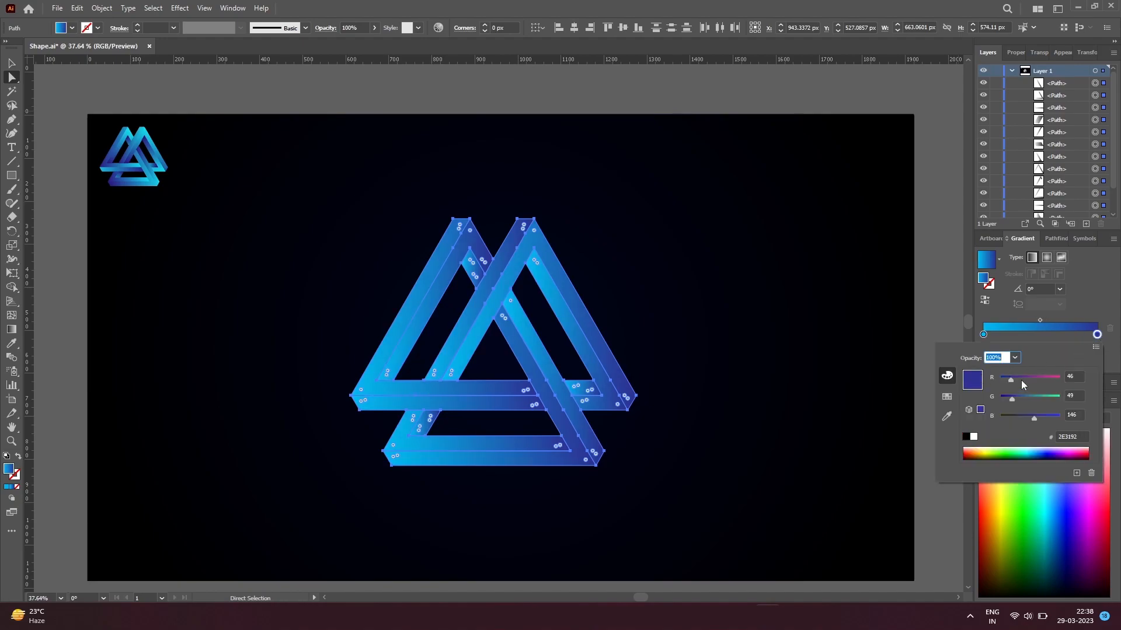
pyautogui.moveTo(1011, 398); pyautogui.dragTo(1008, 397)
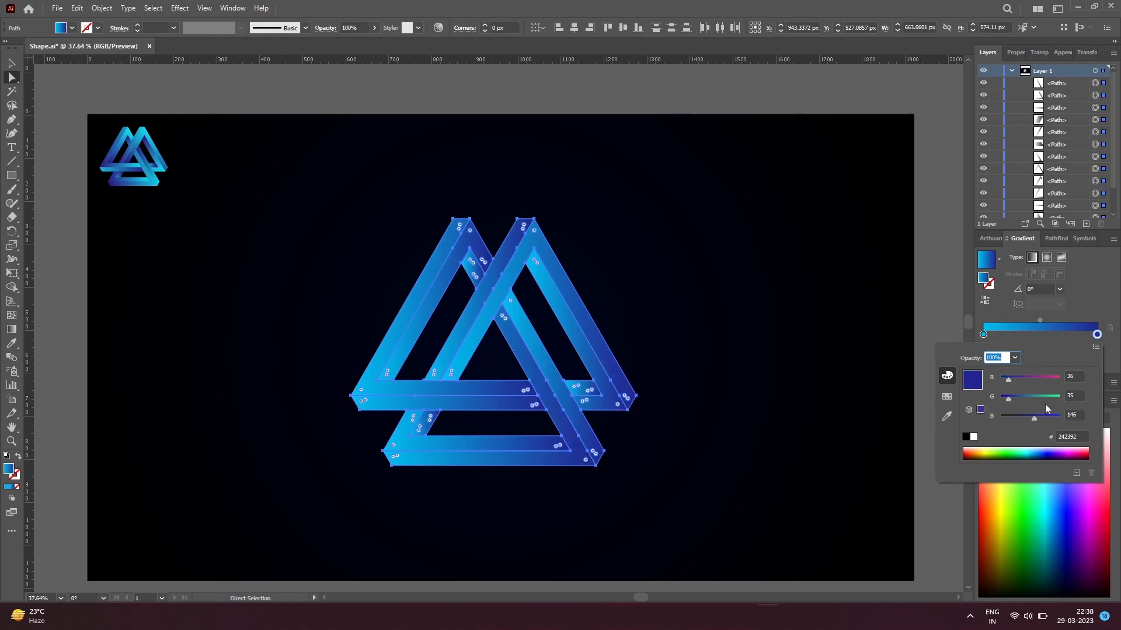
pyautogui.click(1094, 306)
# Step: Scale the logo down slightly about its centre, move it up a little, and deselect it
pyautogui.press('v')
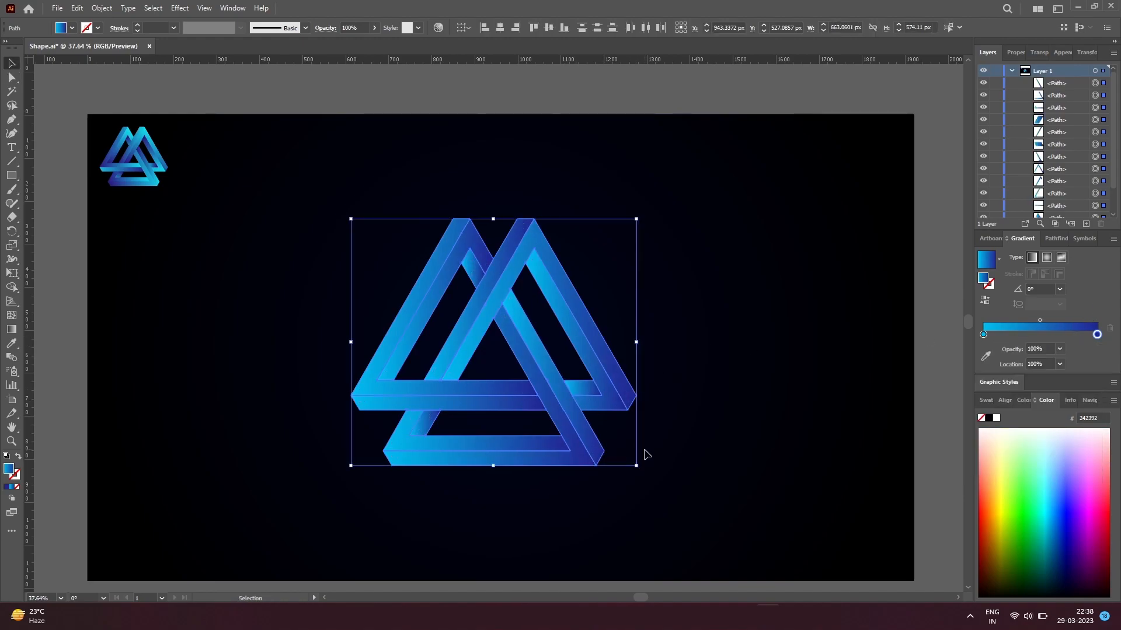
pyautogui.moveTo(639, 463); pyautogui.dragTo(612, 447)
pyautogui.moveTo(555, 421); pyautogui.dragTo(555, 409)
pyautogui.click(579, 476)
# Step: Redirect the left triangle's L-shaped face gradient at about -117°, from light blue at the apex to dark blue at the lower-left corner
pyautogui.press('a')
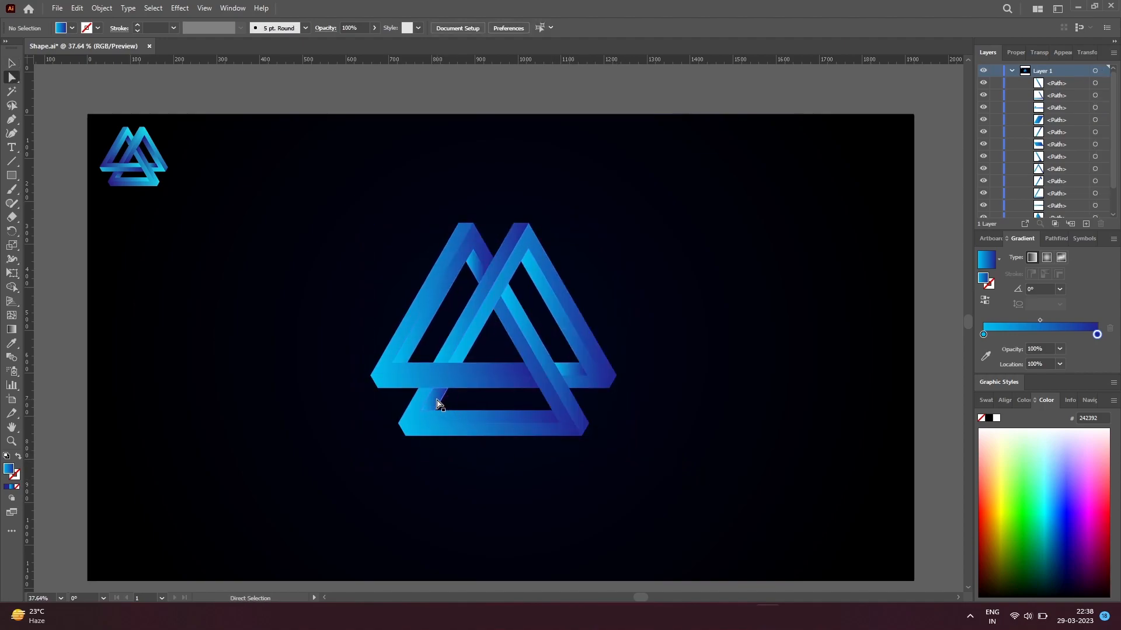
pyautogui.click(392, 373)
pyautogui.press('g')
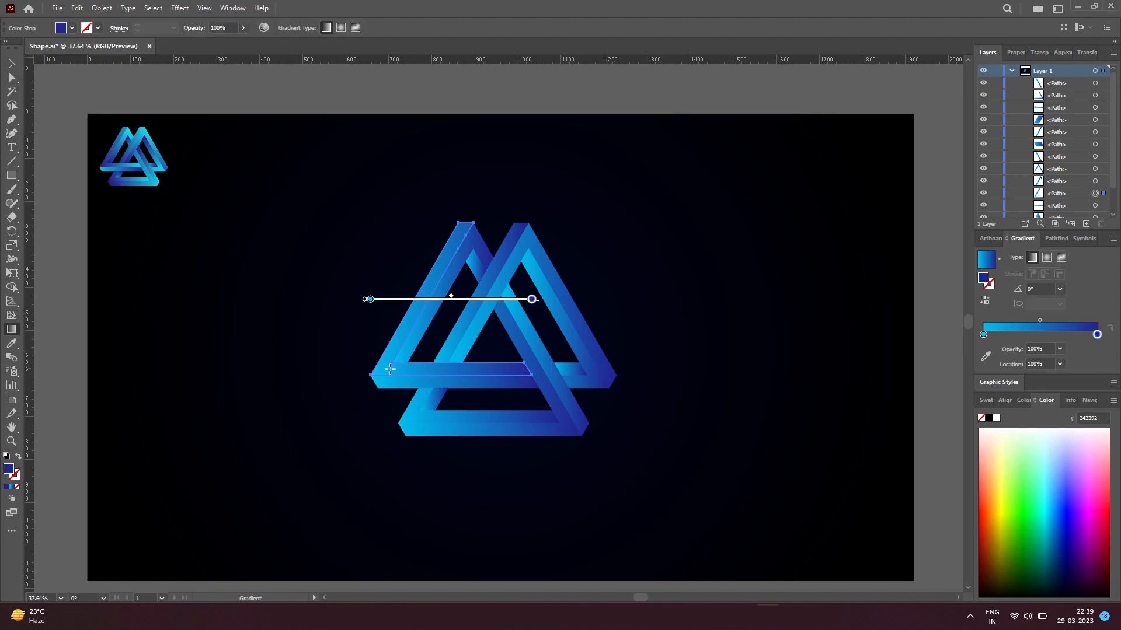
pyautogui.moveTo(380, 376); pyautogui.dragTo(393, 348)
pyautogui.moveTo(450, 242); pyautogui.dragTo(381, 370)
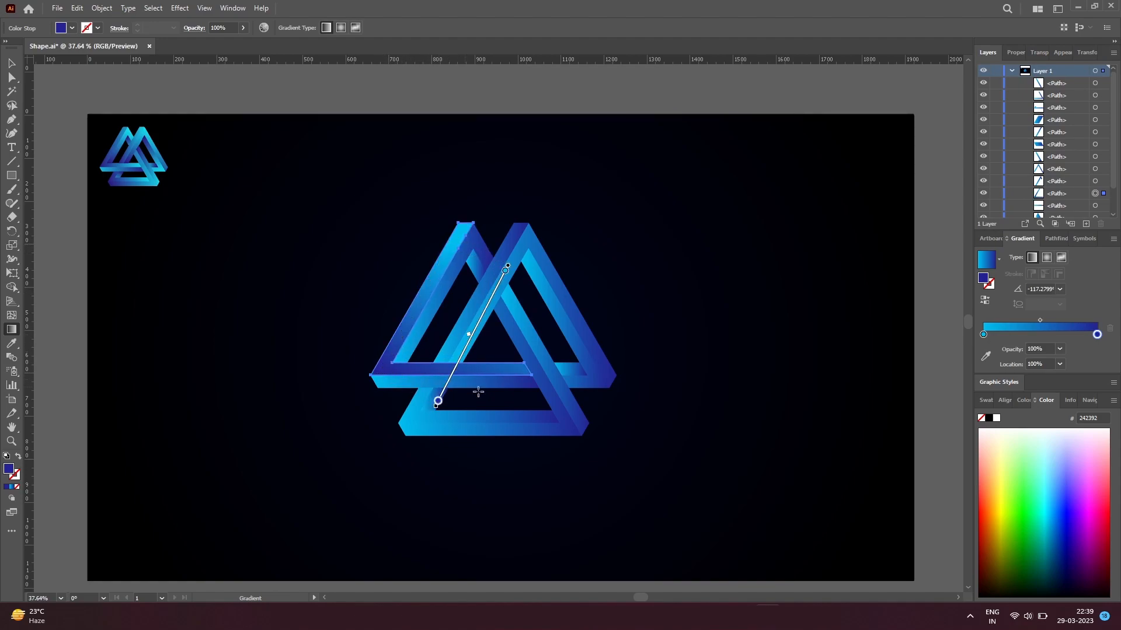
# Step: Redirect the lower triangle's bottom outer face gradient at about 179°, from light blue at its right end to dark blue at its lower-left corner
pyautogui.press('a')
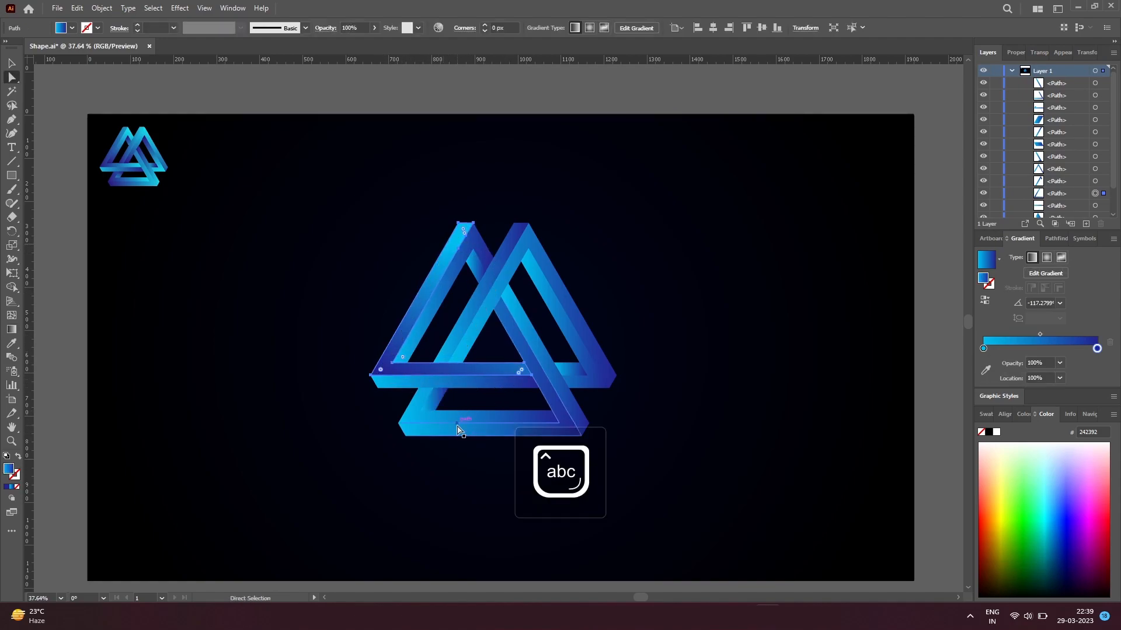
pyautogui.click(444, 432)
pyautogui.click(490, 469)
pyautogui.click(437, 433)
pyautogui.press('g')
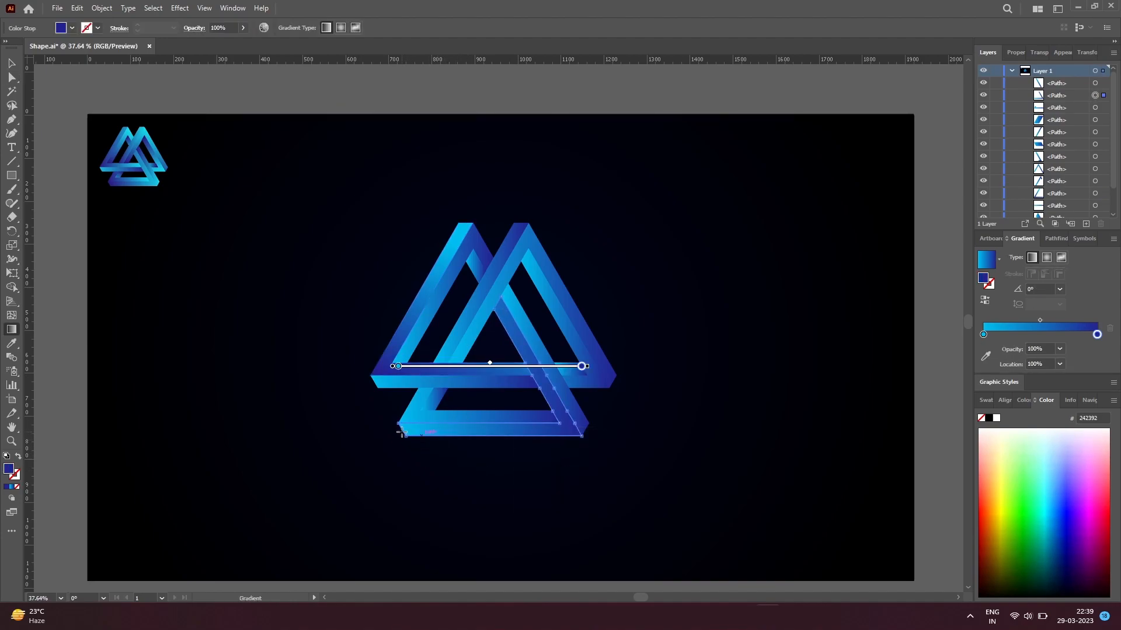
pyautogui.moveTo(401, 434); pyautogui.dragTo(444, 433)
pyautogui.moveTo(555, 434); pyautogui.dragTo(407, 428)
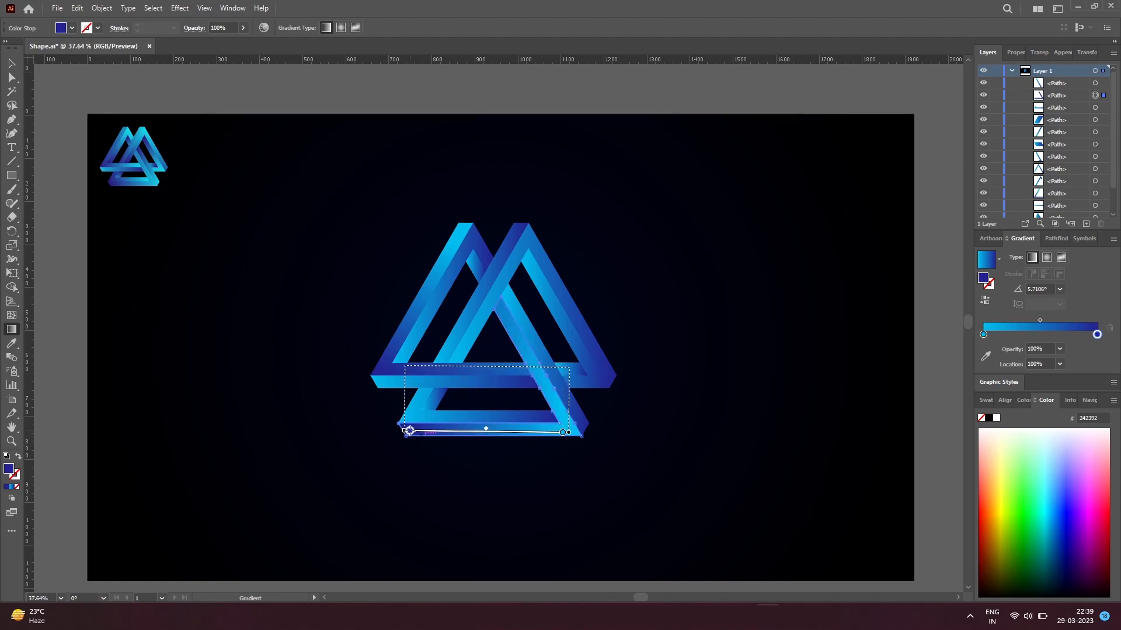
# Step: Redirect the lower triangle's upper L-shaped face gradient at about 179°, running from light blue at its right end to dark blue at its left corner
pyautogui.press('a')
pyautogui.click(409, 421)
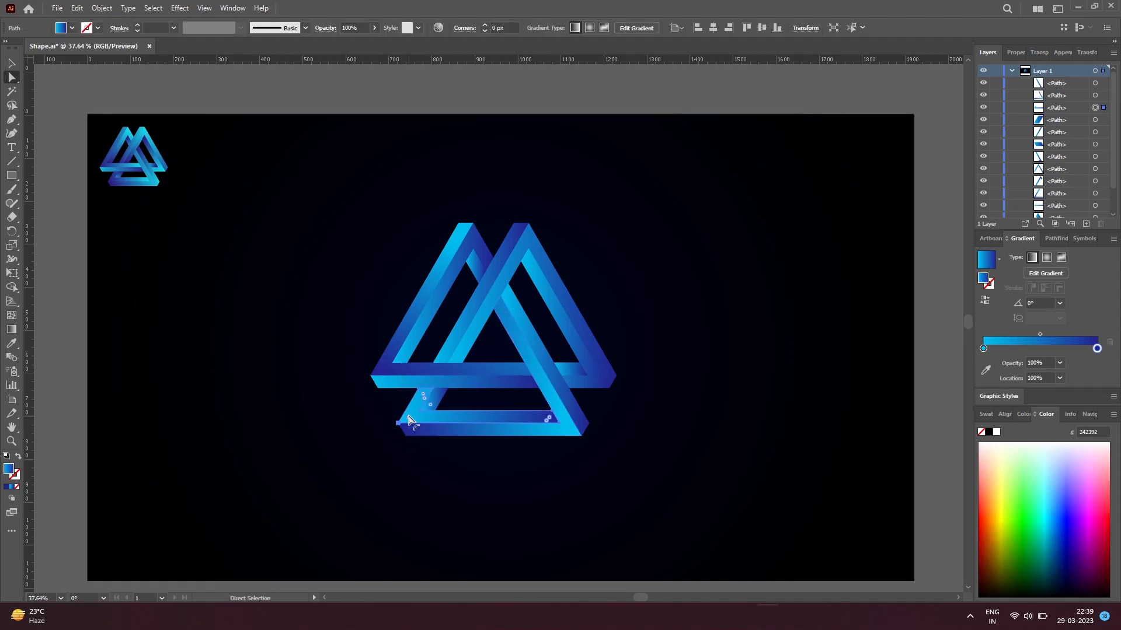
pyautogui.press('g')
pyautogui.moveTo(427, 388)
pyautogui.mouseDown()
pyautogui.moveTo(408, 418)
pyautogui.moveTo(454, 453)
pyautogui.mouseUp()
pyautogui.moveTo(538, 416); pyautogui.dragTo(397, 418)
pyautogui.press('v')
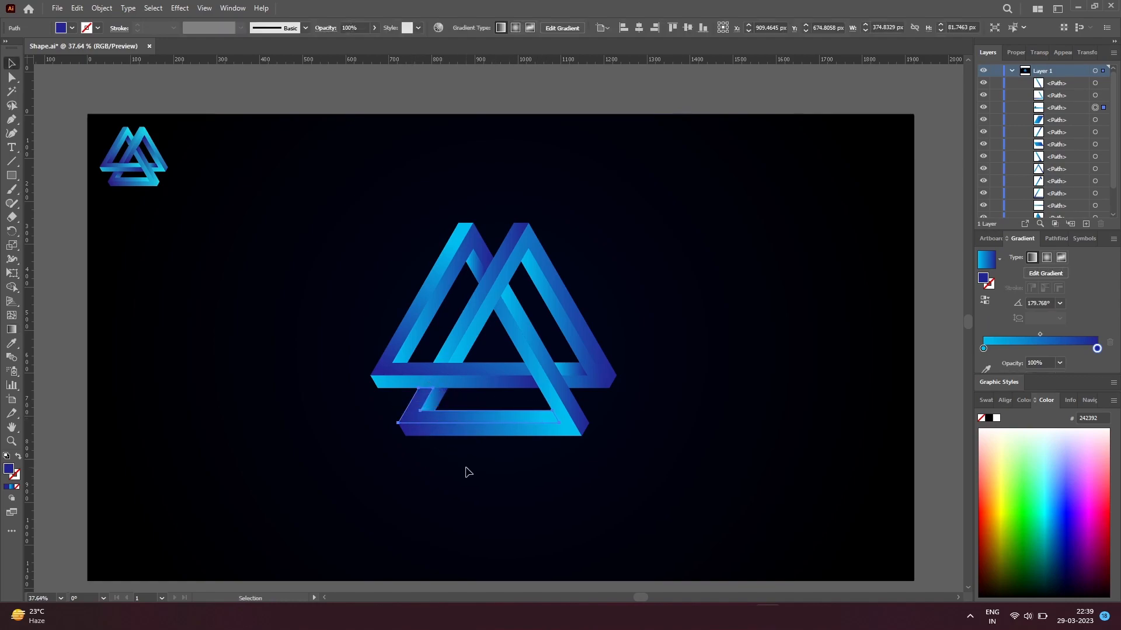
pyautogui.click(436, 435)
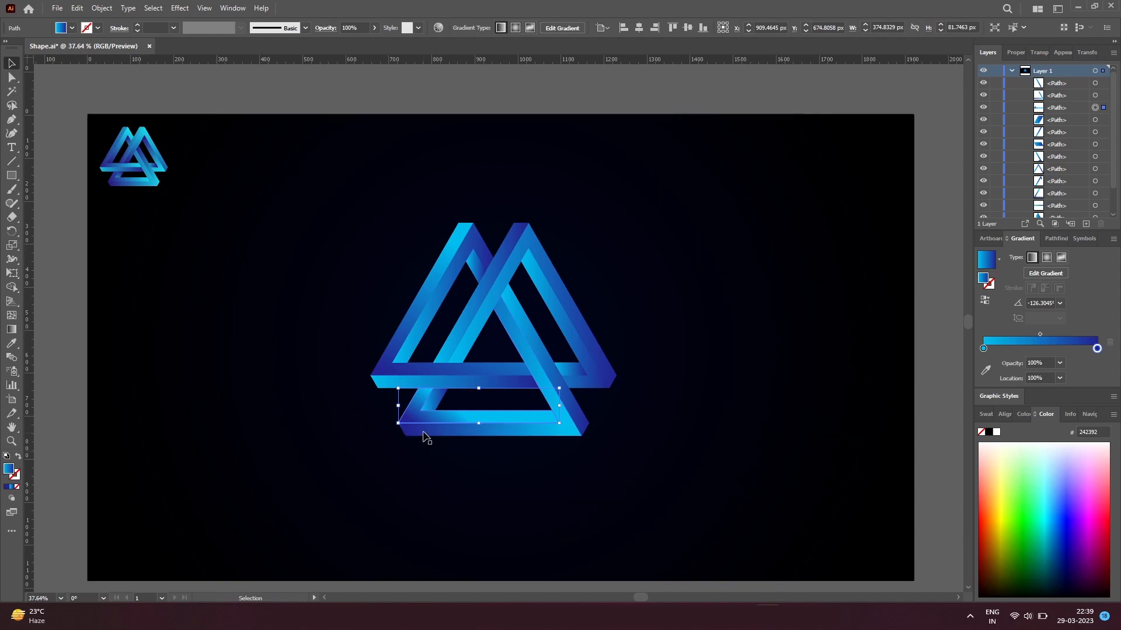
pyautogui.press('g')
pyautogui.moveTo(498, 413)
pyautogui.mouseDown()
pyautogui.moveTo(375, 413)
pyautogui.moveTo(385, 412)
pyautogui.mouseUp()
pyautogui.moveTo(536, 419); pyautogui.dragTo(387, 415)
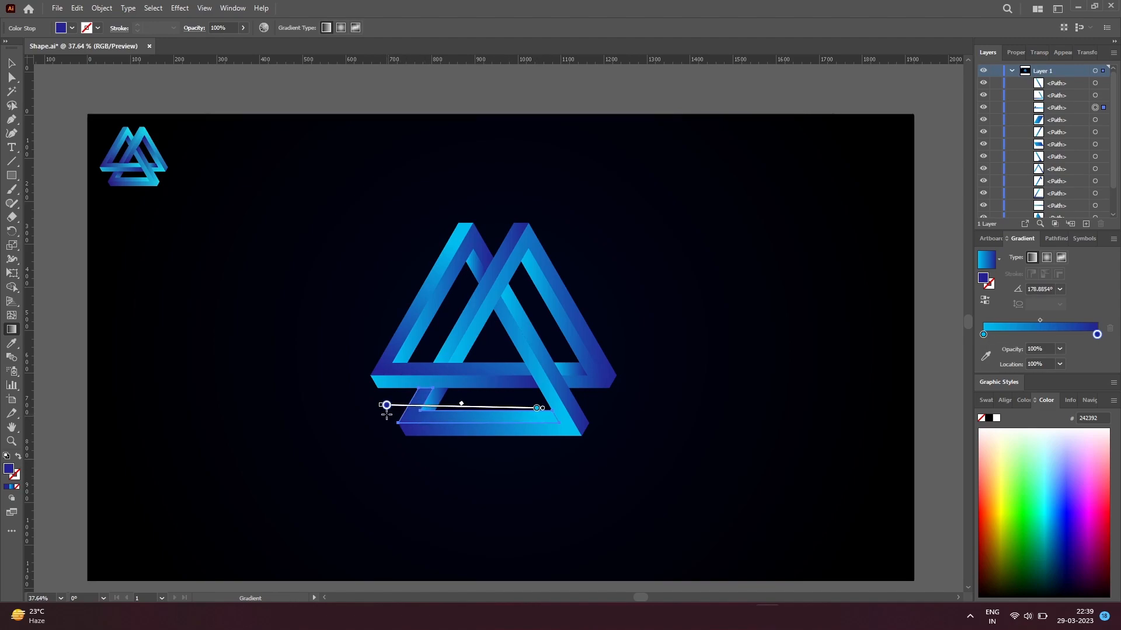
pyautogui.press('a')
pyautogui.click(472, 486)
pyautogui.click(432, 441)
pyautogui.press('g')
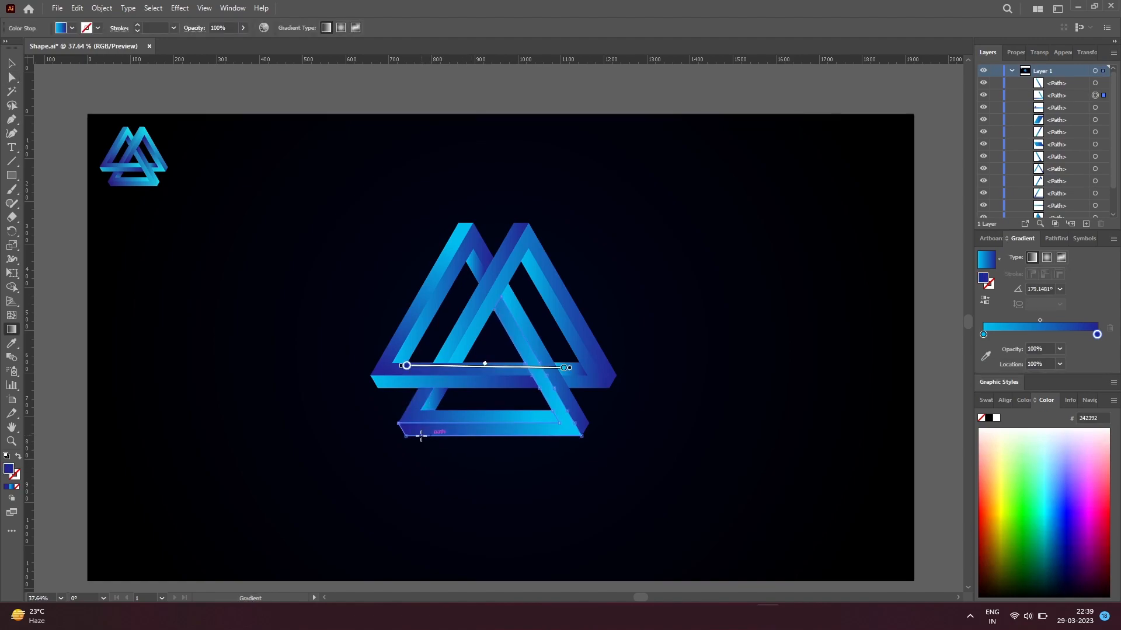
pyautogui.press('v')
pyautogui.click(477, 480)
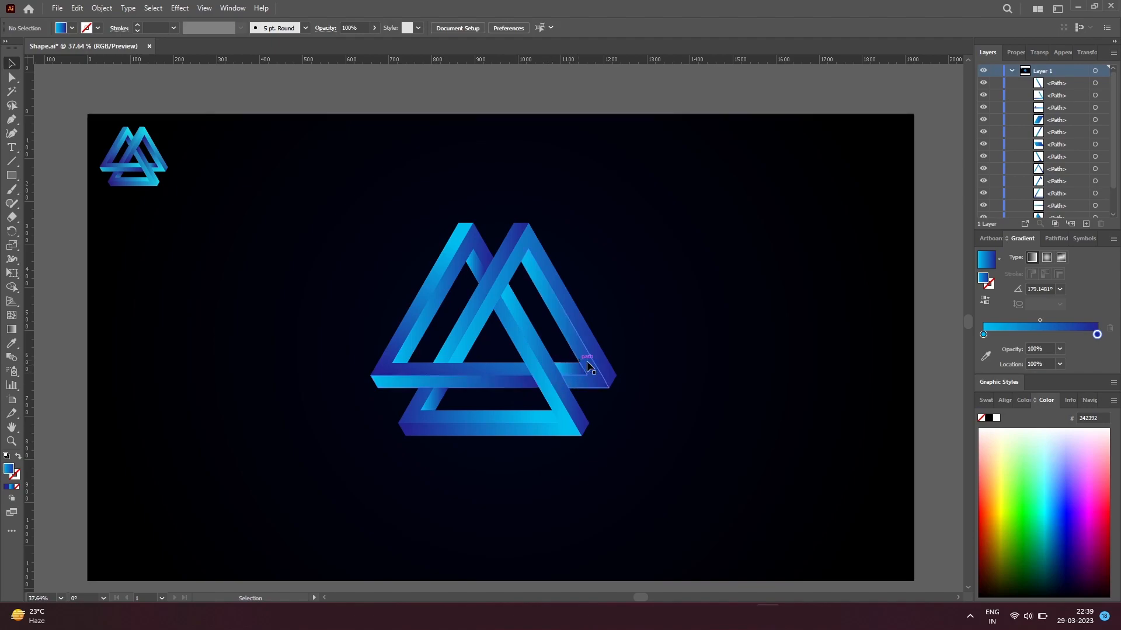
# Step: Redirect the right triangle's outer right-arm face gradient at about -59°, from light blue at the apex to dark blue at the lower-right corner
pyautogui.click(610, 376)
pyautogui.press('g')
pyautogui.moveTo(618, 387); pyautogui.dragTo(605, 363)
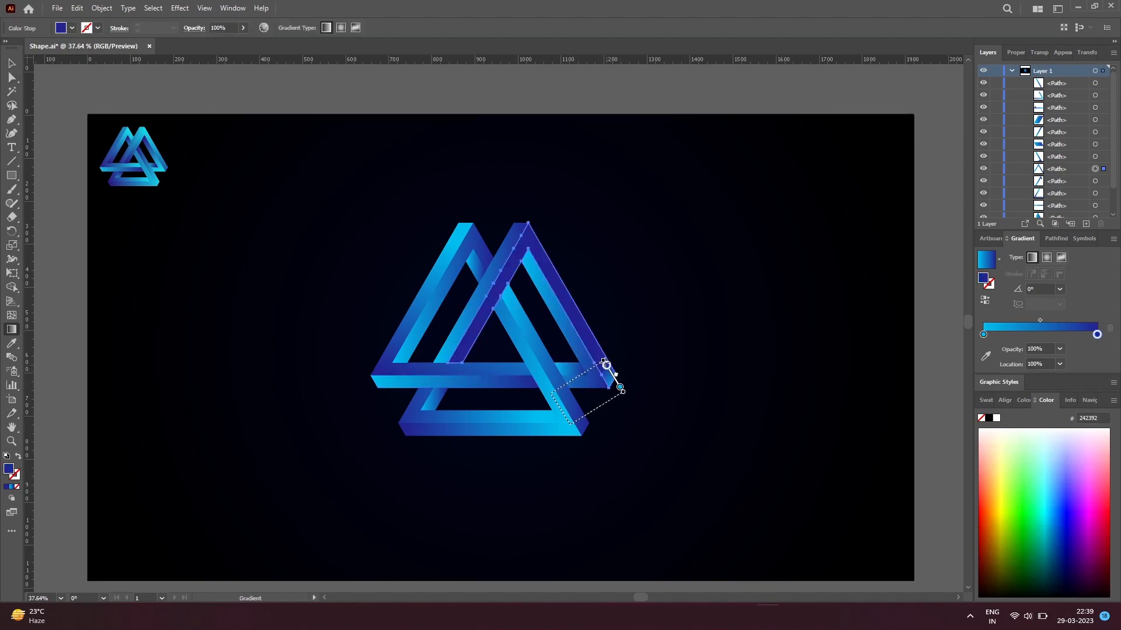
pyautogui.moveTo(531, 236); pyautogui.dragTo(608, 369)
pyautogui.press('a')
pyautogui.click(613, 416)
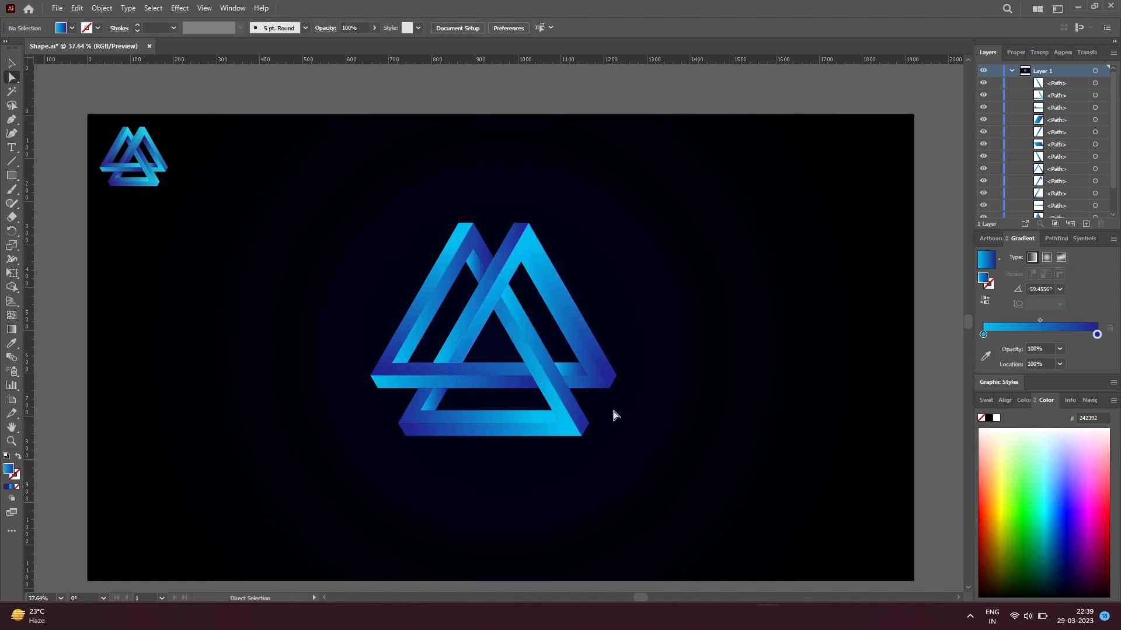
# Step: Redirect the left triangle's inner left-arm face gradient at about -120°, from light blue at the apex to dark blue at the arm's lower end
pyautogui.click(411, 361)
pyautogui.press('g')
pyautogui.moveTo(469, 246); pyautogui.dragTo(404, 362)
pyautogui.press('a')
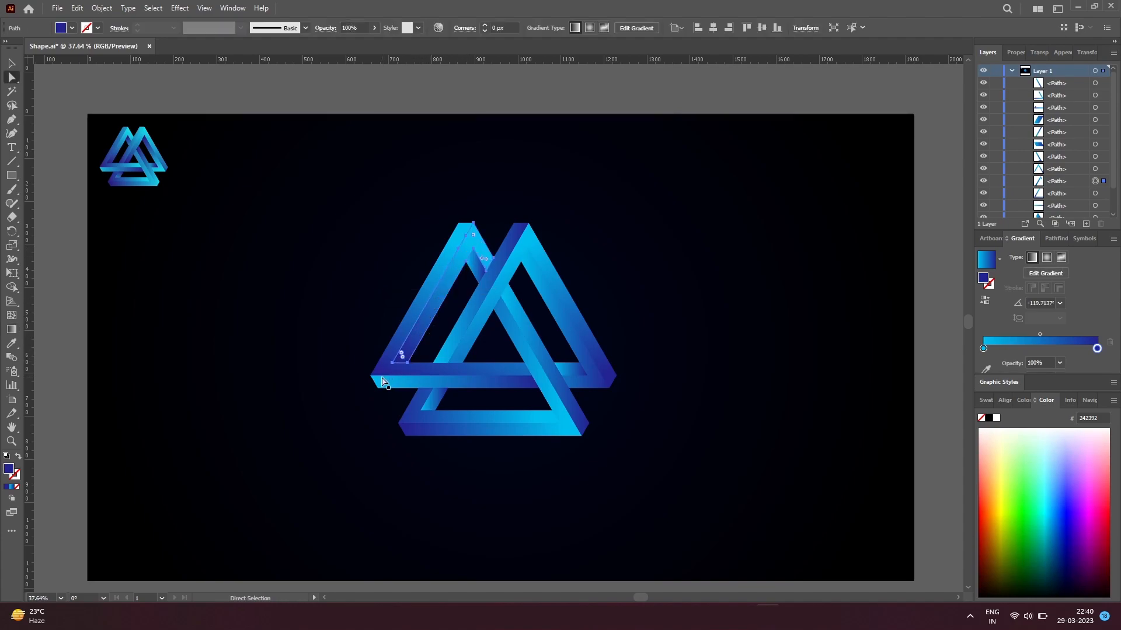
pyautogui.click(447, 466)
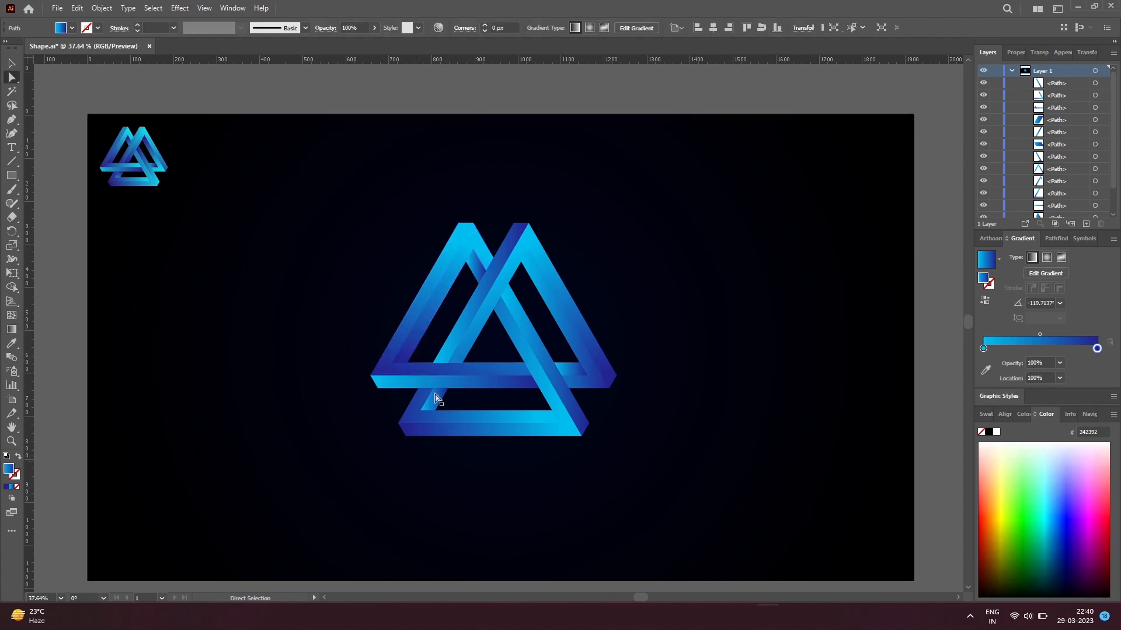
# Step: Redirect the gradients on both faces of the right triangle's left arm, from light blue at the apex to dark blue at the arm's lower end
pyautogui.click(460, 359)
pyautogui.press('g')
pyautogui.moveTo(524, 249); pyautogui.dragTo(457, 354)
pyautogui.press('a')
pyautogui.click(454, 356)
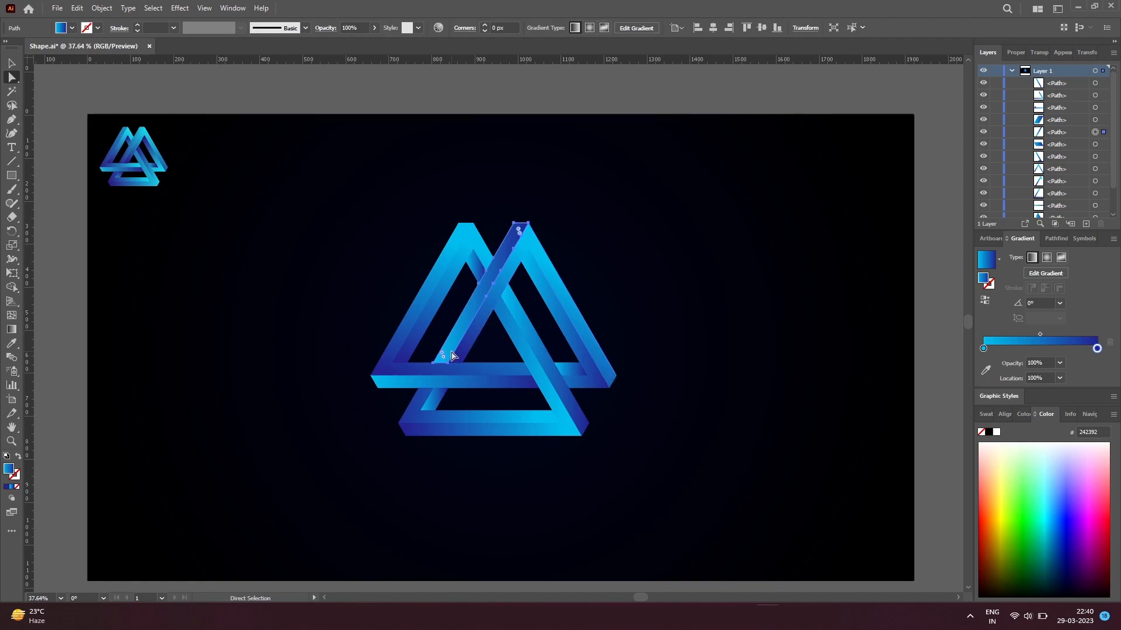
pyautogui.press('g')
pyautogui.moveTo(515, 228); pyautogui.dragTo(430, 386)
pyautogui.press('v')
pyautogui.click(473, 476)
# Step: Select the whole logo, scale it down to about 504 × 436 px and shift it up slightly
pyautogui.moveTo(696, 505); pyautogui.dragTo(382, 213)
pyautogui.moveTo(534, 367); pyautogui.dragTo(531, 358)
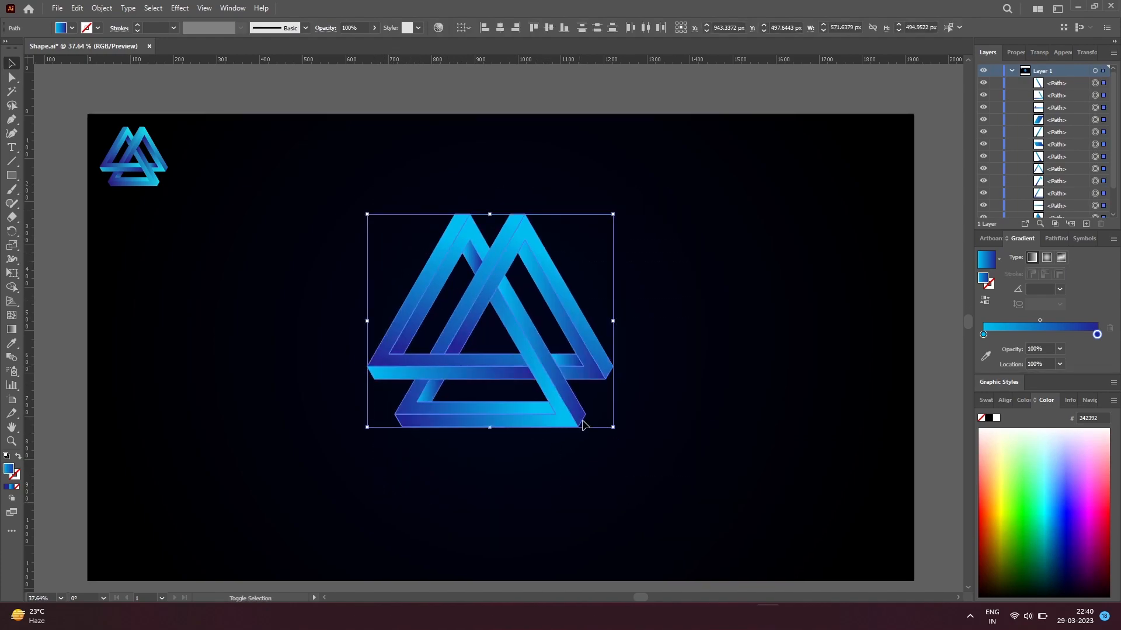
pyautogui.moveTo(611, 429); pyautogui.dragTo(599, 416)
pyautogui.moveTo(547, 390); pyautogui.dragTo(543, 383)
# Step: Group all faces of the logo, try to join the group's paths, and deselect
pyautogui.hotkey('ctrl', 'g')
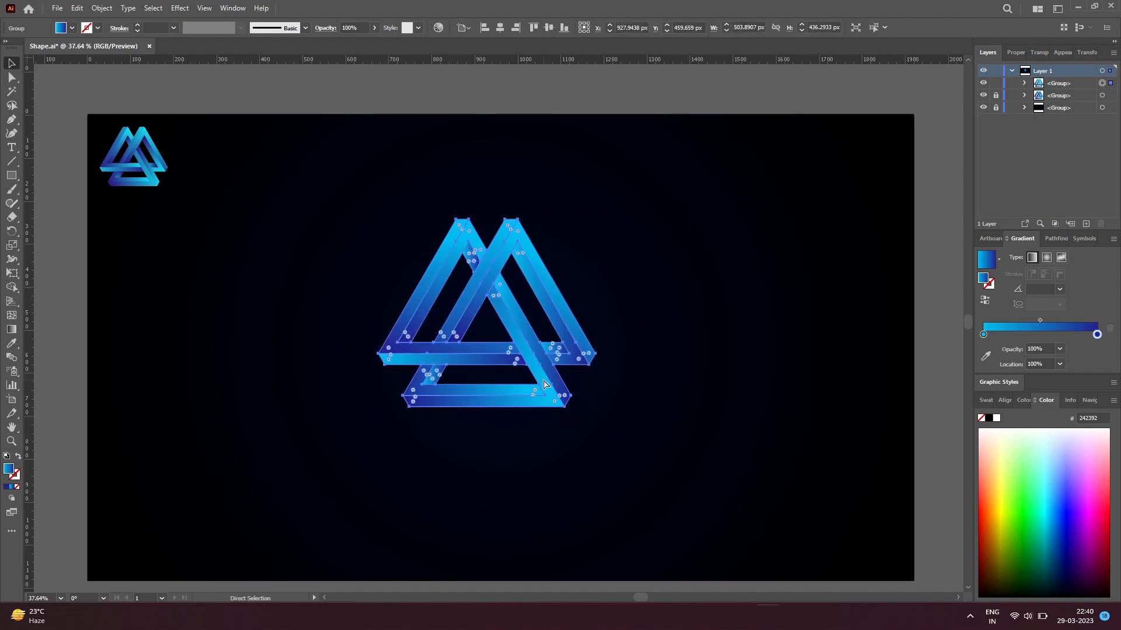
pyautogui.hotkey('ctrl', 'j')
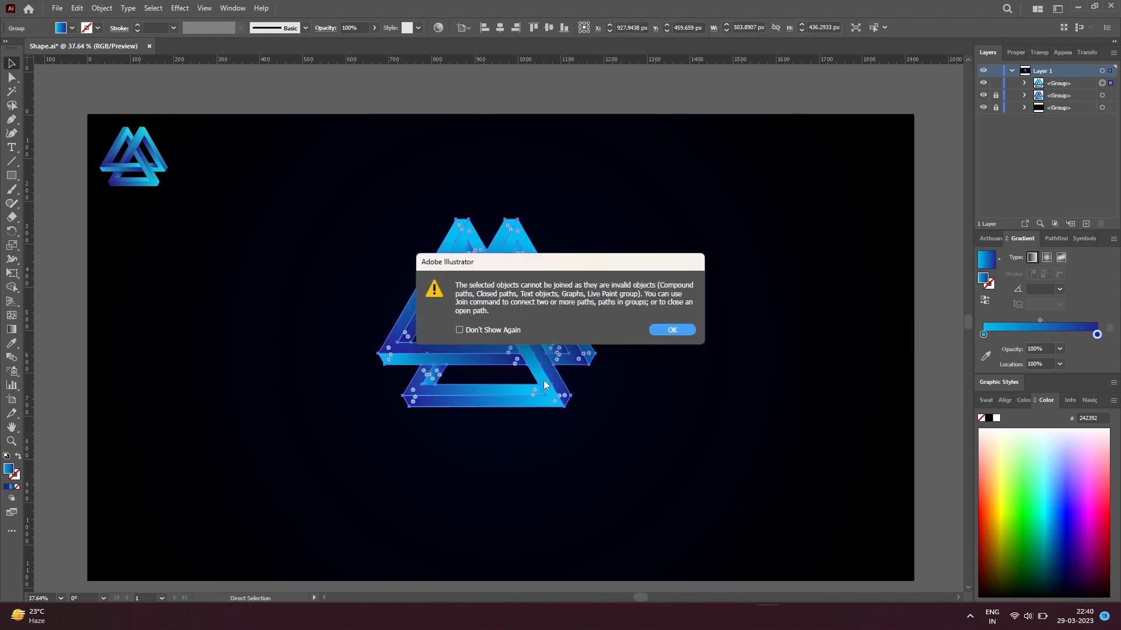
pyautogui.click(672, 330)
pyautogui.click(565, 486)
# Step: Draw a thin horizontal ellipse about 769 × 14.5 px along the logo's base
pyautogui.scroll(1, 565, 486)
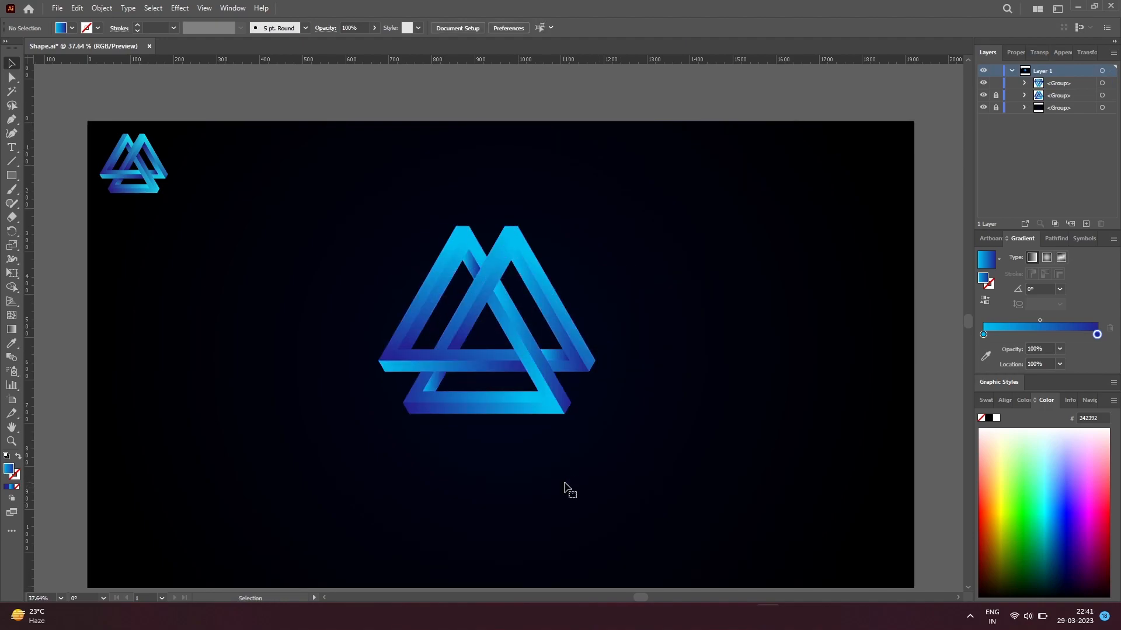
pyautogui.moveTo(12, 175); pyautogui.dragTo(64, 203)
pyautogui.moveTo(324, 414); pyautogui.dragTo(654, 420)
# Step: Give the ellipse a radial gradient fill and set the dark blue end stop's opacity to 0%
pyautogui.click(1046, 257)
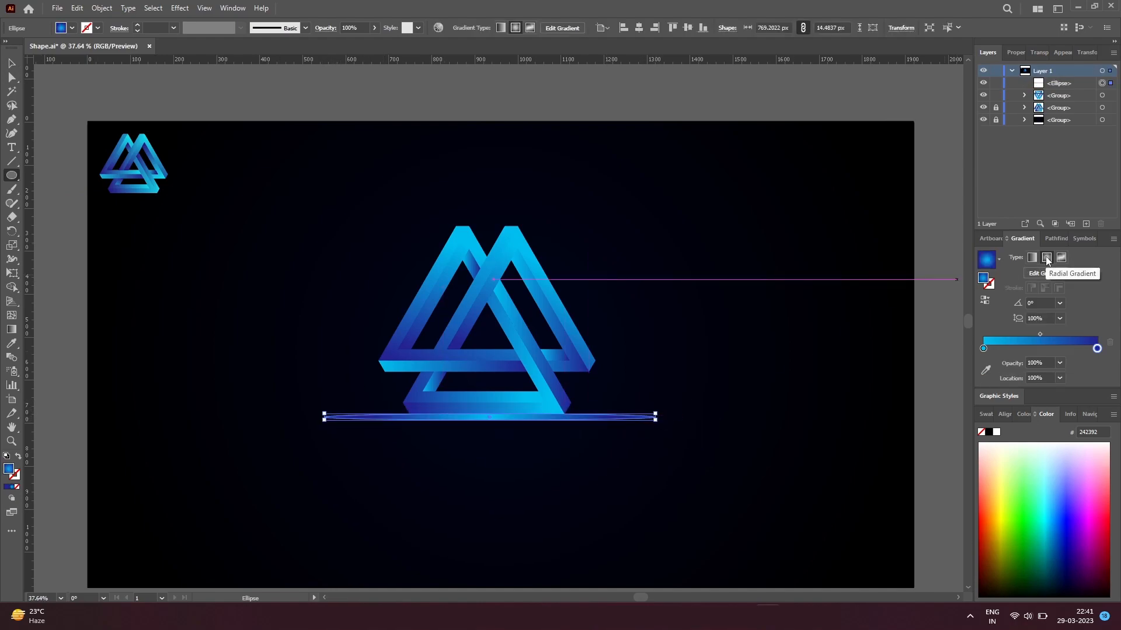
pyautogui.click(1097, 348)
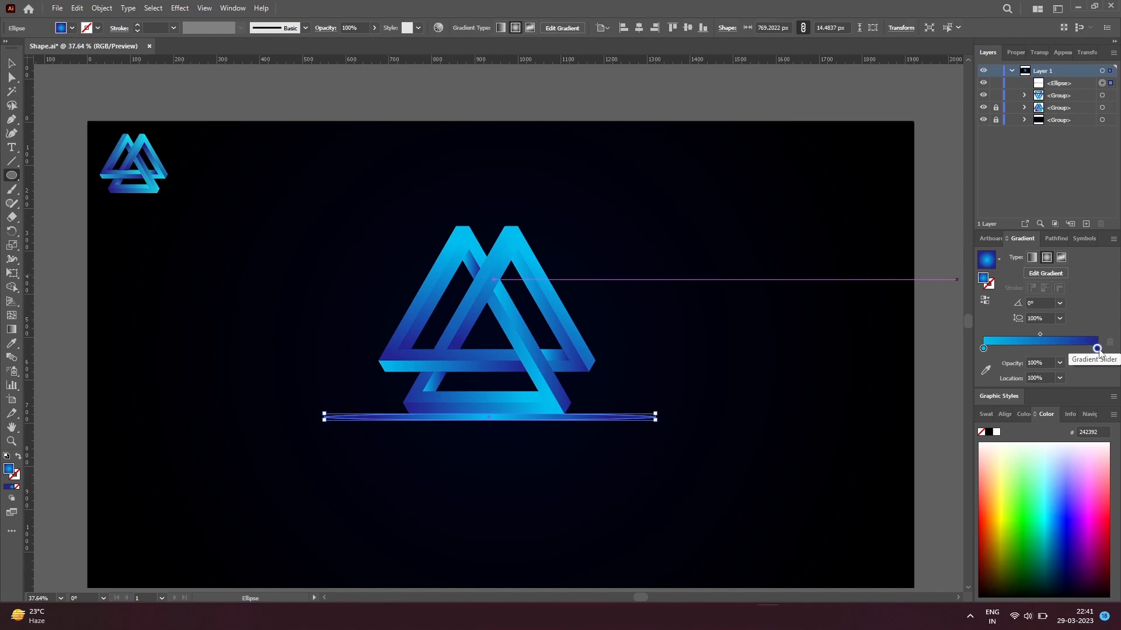
pyautogui.click(1059, 363)
pyautogui.click(1072, 376)
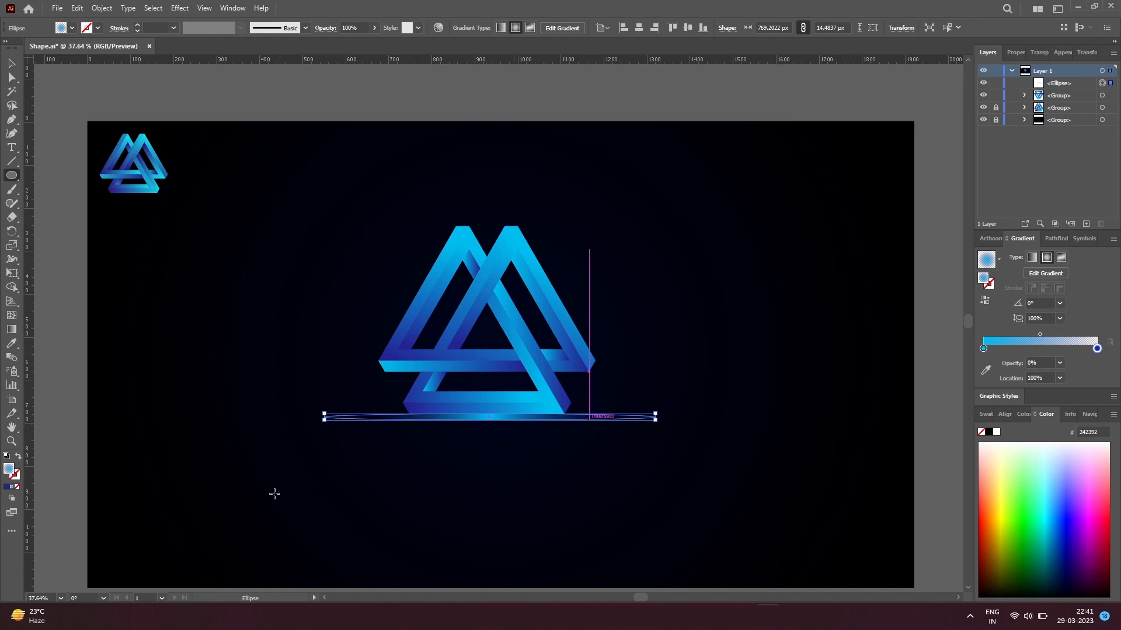
# Step: Flatten the ellipse's radial gradient to an aspect ratio of about 3.8% and stretch its transparent stop out towards the ellipse's right end
pyautogui.press('g')
pyautogui.click(606, 417)
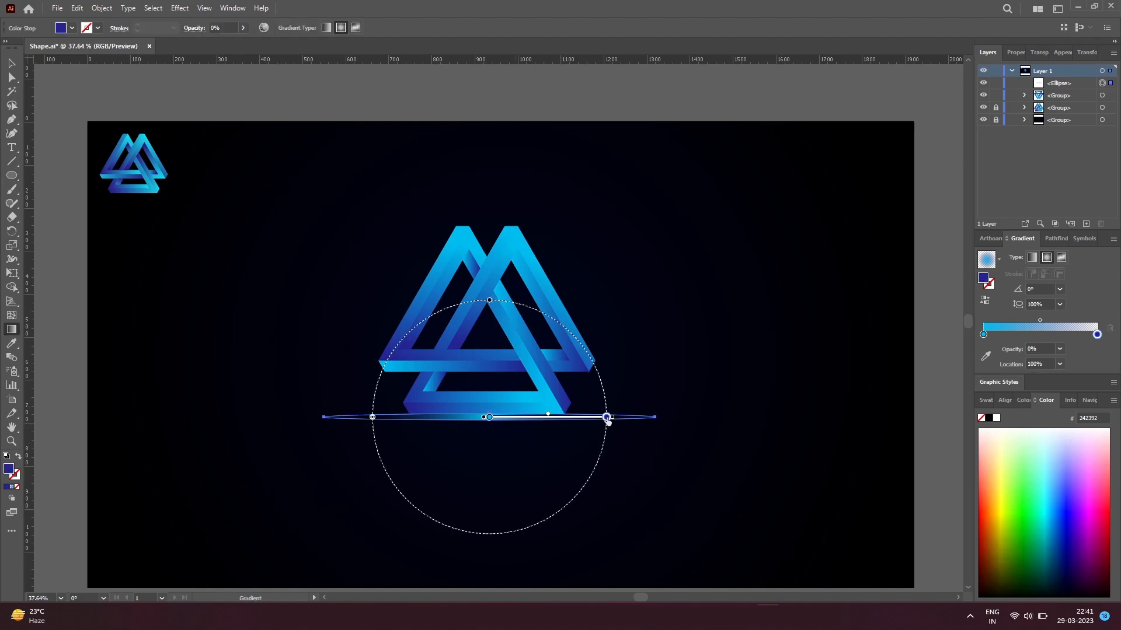
pyautogui.moveTo(489, 300); pyautogui.dragTo(501, 418)
pyautogui.moveTo(606, 417); pyautogui.dragTo(644, 418)
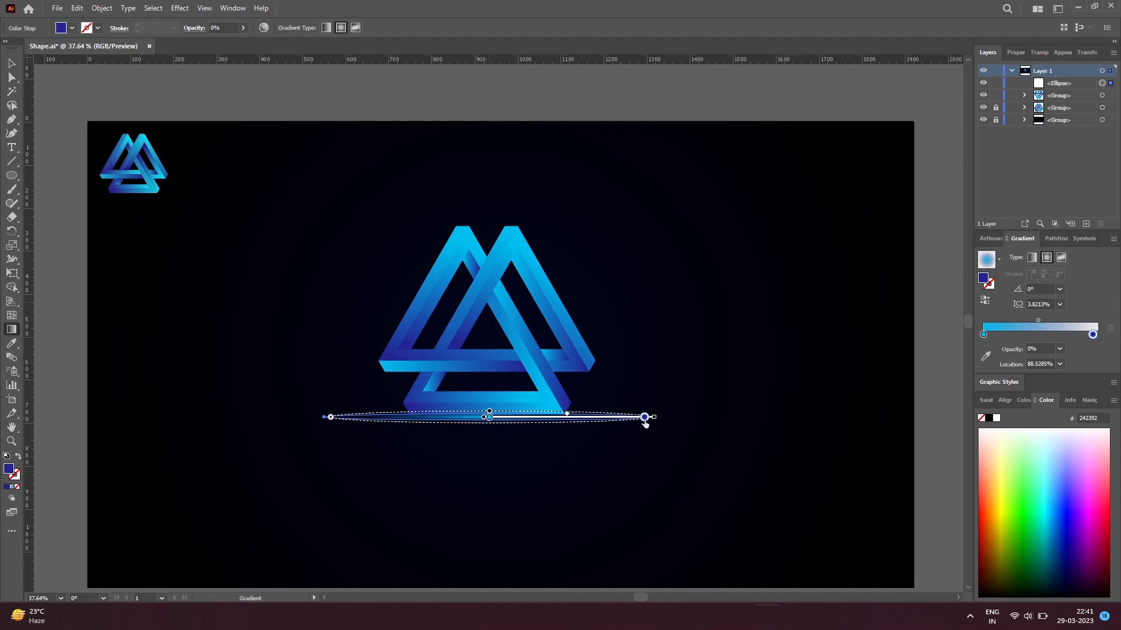
pyautogui.moveTo(489, 414); pyautogui.dragTo(487, 412)
pyautogui.hotkey('ctrl', 'z')
# Step: Fit the glow ellipse to the logo's base edge at about 11.7 px high and flatten its gradient to about 1.4%
pyautogui.press('v')
pyautogui.click(529, 476)
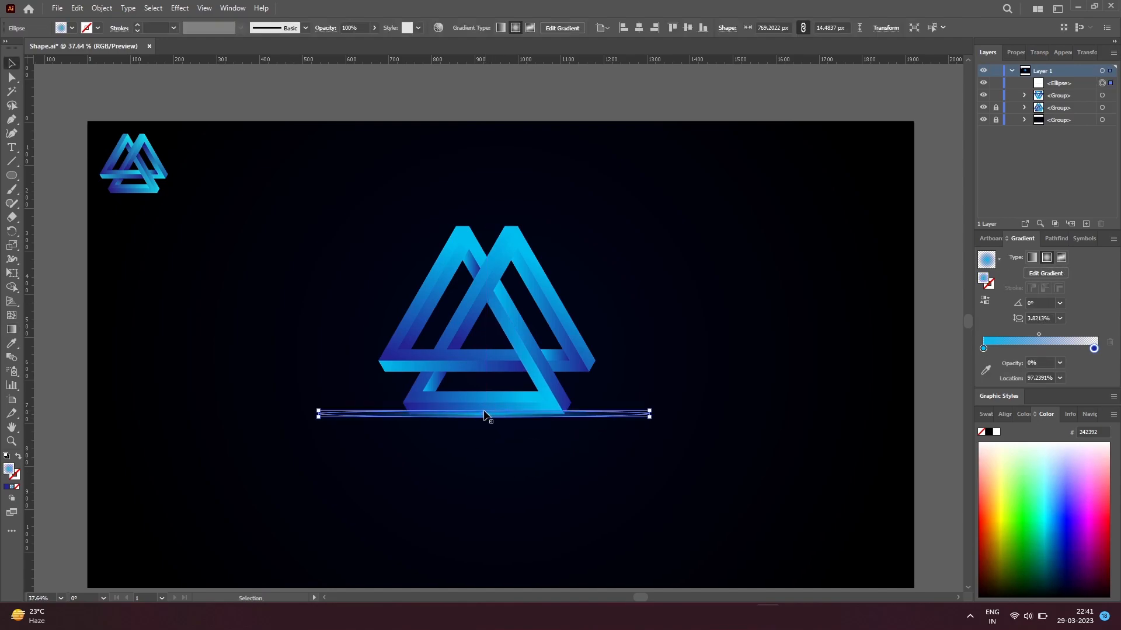
pyautogui.scroll(5, 488, 413)
pyautogui.moveTo(489, 415); pyautogui.dragTo(495, 423)
pyautogui.press('g')
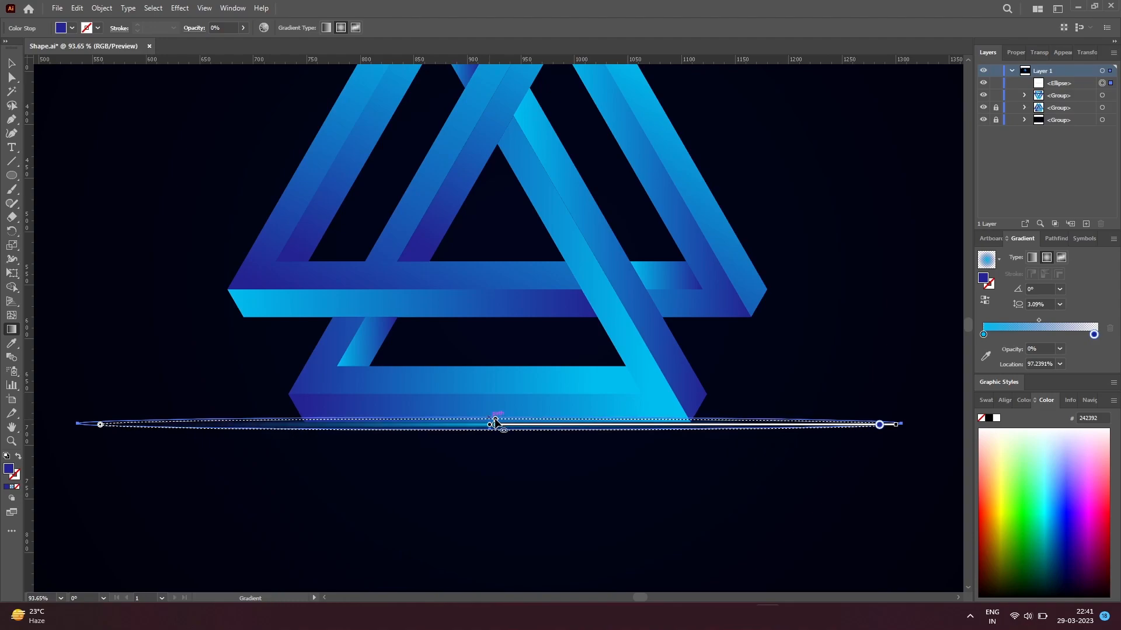
pyautogui.press('v')
pyautogui.click(530, 462)
# Step: Widen the glow ellipse symmetrically about its centre to about 1043 px and deselect it
pyautogui.keyDown('ctrl'); pyautogui.keyDown('alt'); pyautogui.click(531, 429); pyautogui.keyUp('alt'); pyautogui.keyUp('ctrl')
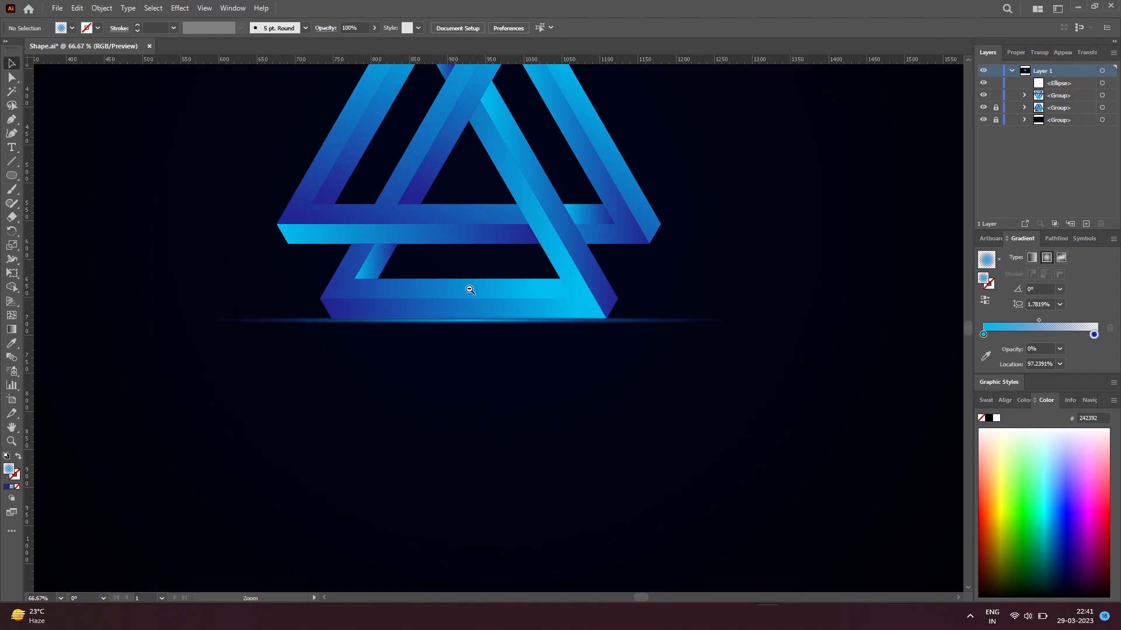
pyautogui.keyDown('ctrl'); pyautogui.keyDown('alt'); pyautogui.click(458, 217); pyautogui.keyUp('alt'); pyautogui.keyUp('ctrl')
pyautogui.moveTo(459, 217); pyautogui.dragTo(488, 334)
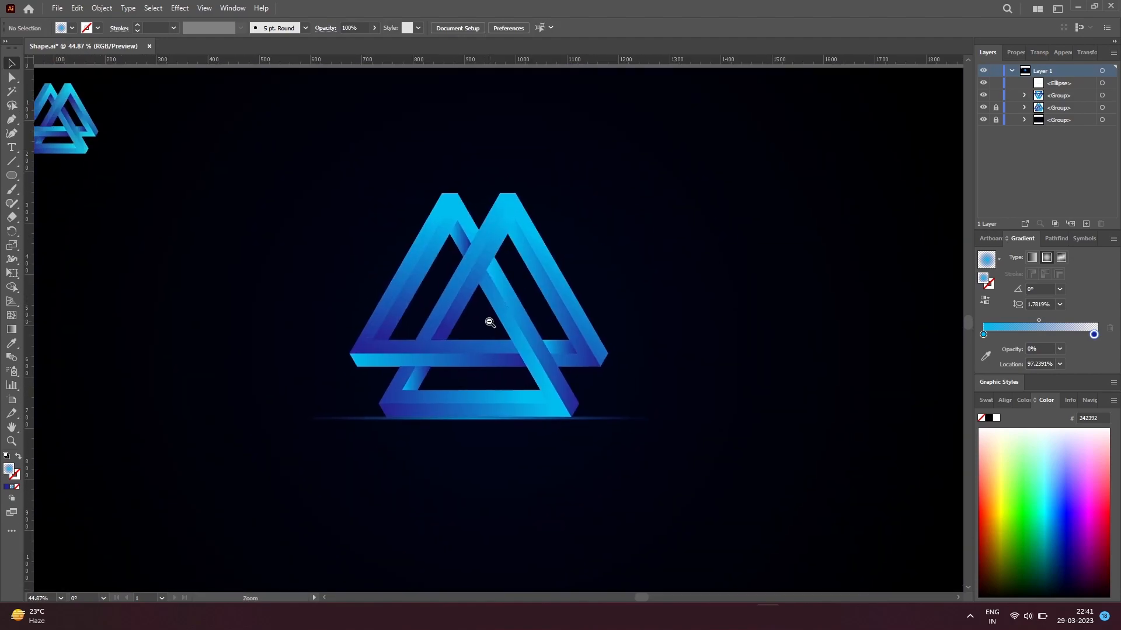
pyautogui.keyDown('ctrl'); pyautogui.keyDown('alt'); pyautogui.click(489, 322); pyautogui.keyUp('alt'); pyautogui.keyUp('ctrl')
pyautogui.keyDown('ctrl'); pyautogui.click(517, 396); pyautogui.keyUp('ctrl')
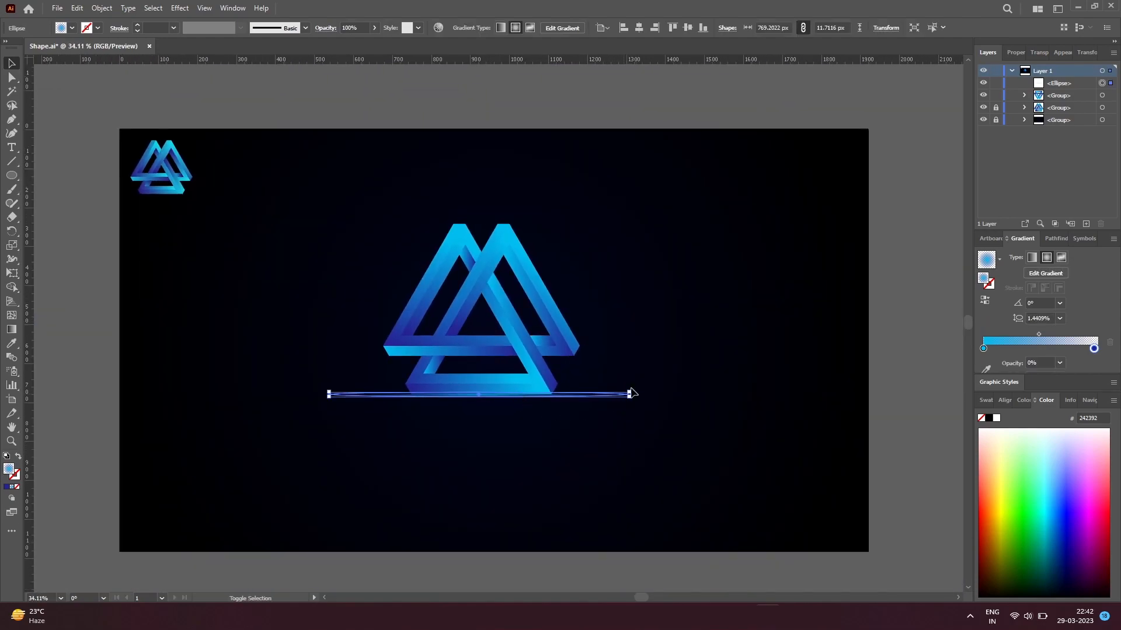
pyautogui.moveTo(629, 397); pyautogui.dragTo(683, 419)
pyautogui.click(632, 437)
# Step: Move the logo and its glow ellipse down slightly together and deselect them
pyautogui.moveTo(585, 453); pyautogui.dragTo(376, 225)
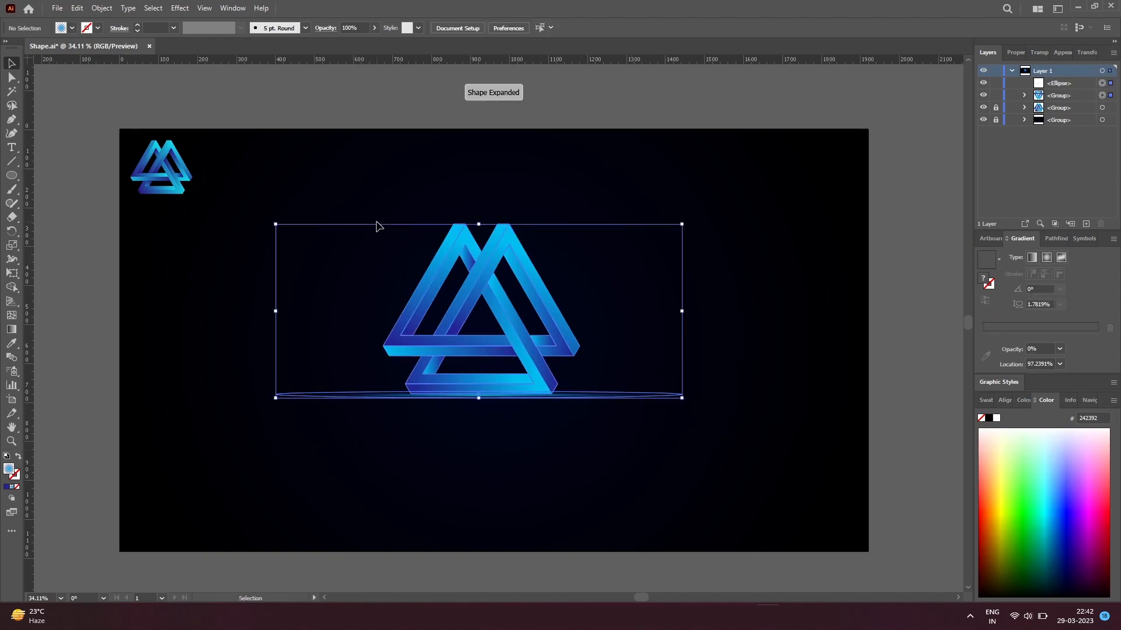
pyautogui.hotkey('shift', 'Down')
pyautogui.hotkey('shift', 'Down')
pyautogui.hotkey('shift', 'Down')
pyautogui.hotkey('shift', 'Down')
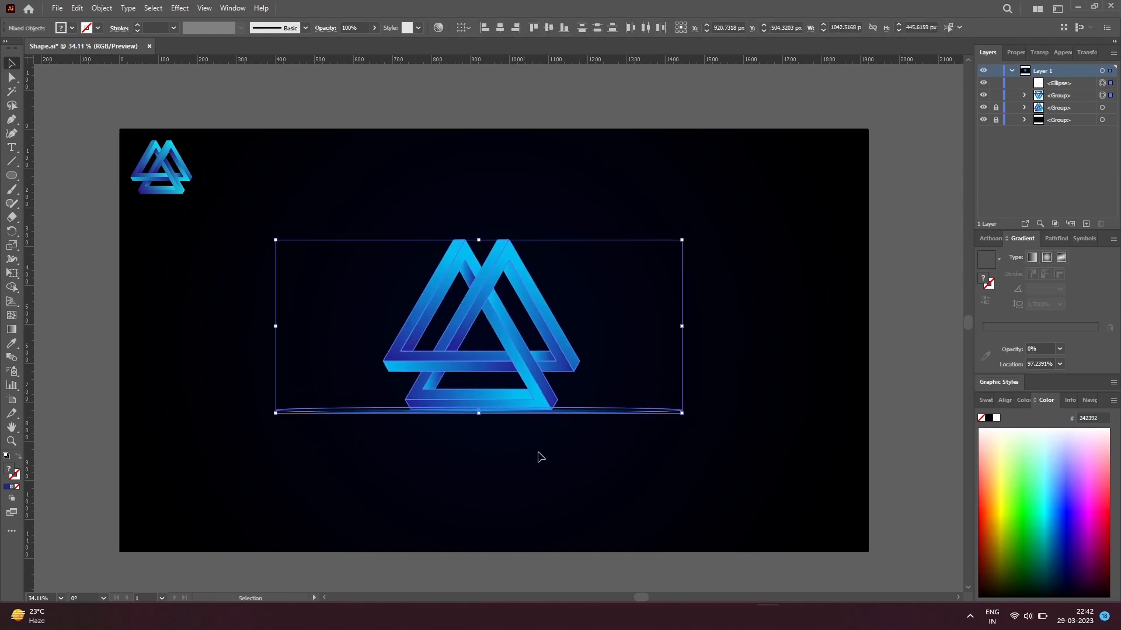
pyautogui.click(584, 523)
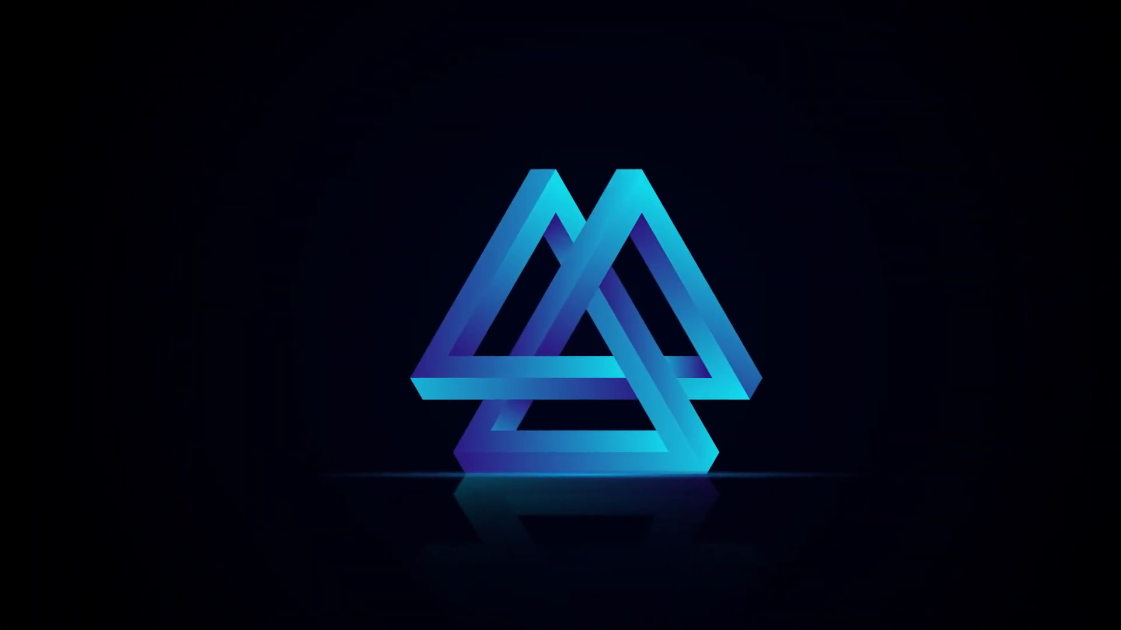